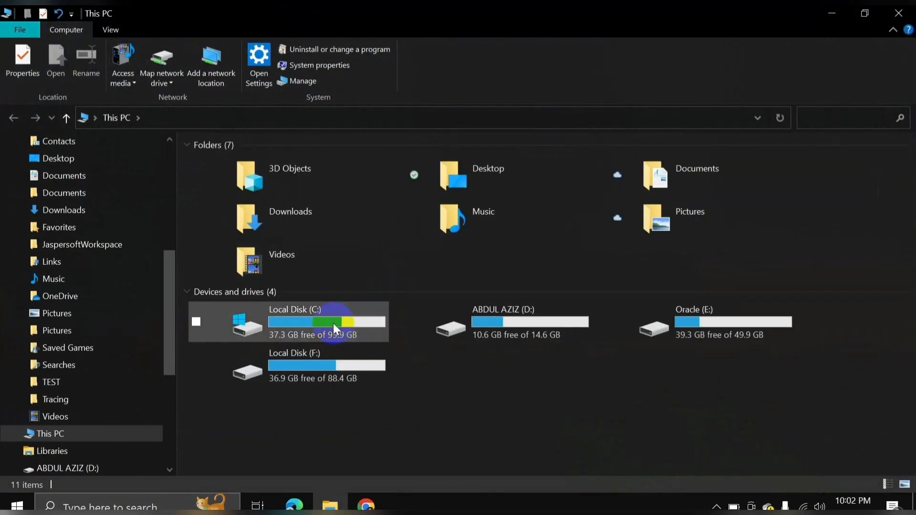
# Browse from This PC into Local Disk (C:) and open the DATABASE_19C folder.
pyautogui.doubleClick(332, 323)
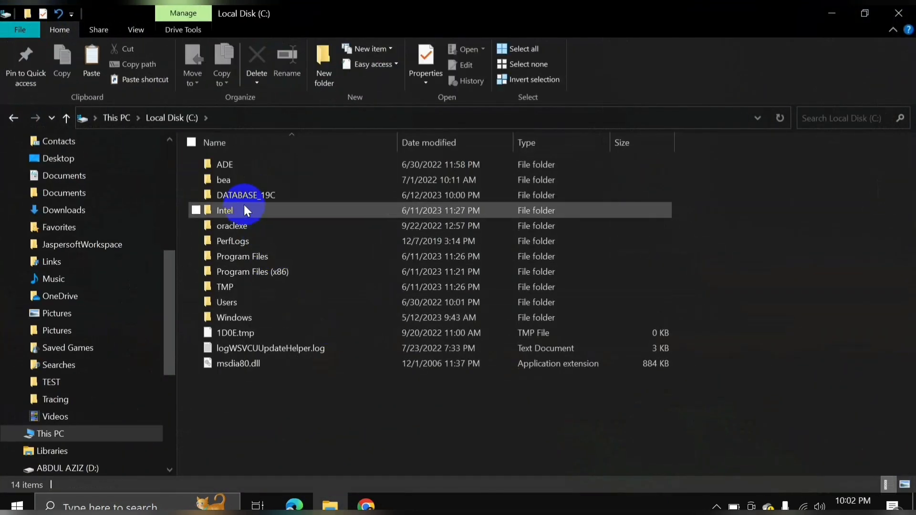
pyautogui.doubleClick(282, 194)
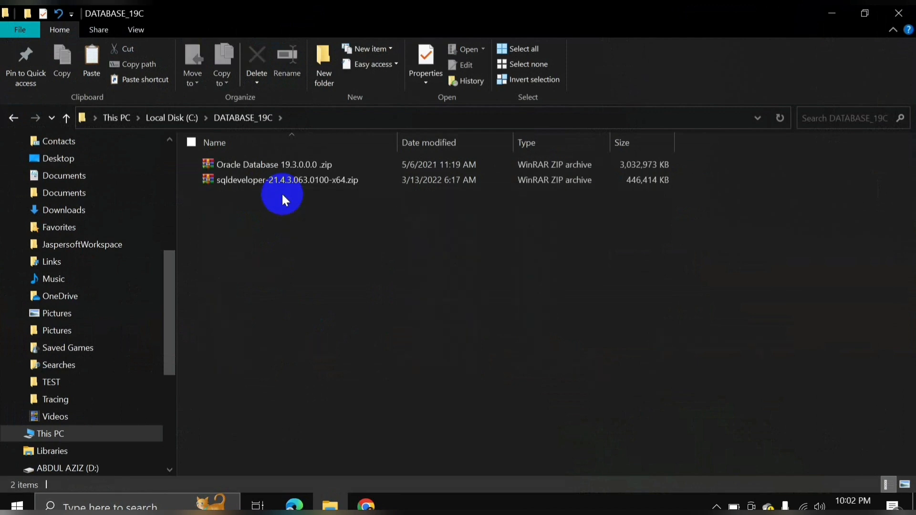
# Extract the Oracle Database 19.3.0.0.0 zip with WinRAR into its own same-named folder.
pyautogui.rightClick(258, 164)
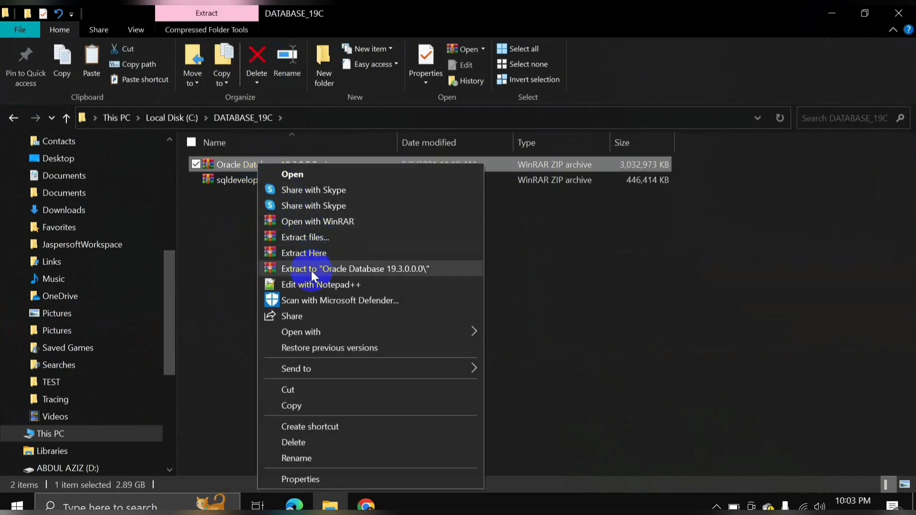
pyautogui.click(433, 265)
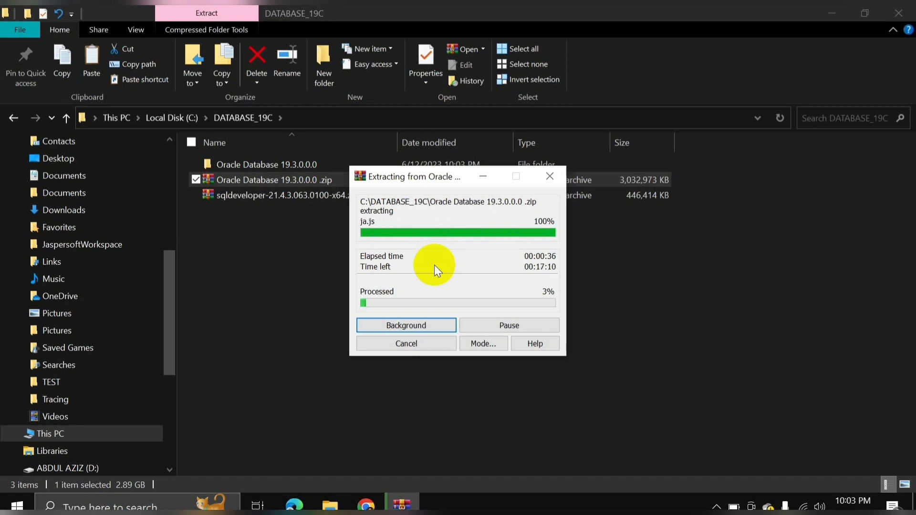
pyautogui.click(574, 510)
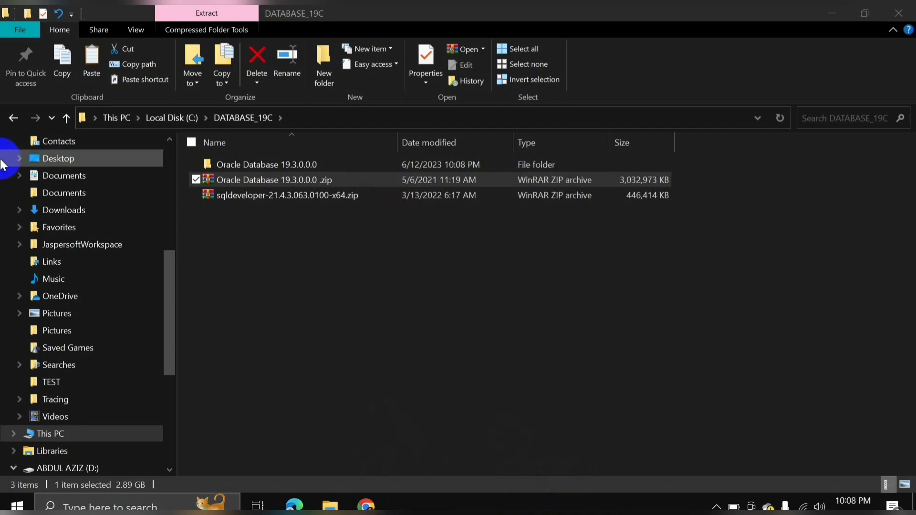
pyautogui.click(253, 194)
# Extract the sqldeveloper-21.4.3 zip into its own folder, then delete both zip archives.
pyautogui.rightClick(253, 195)
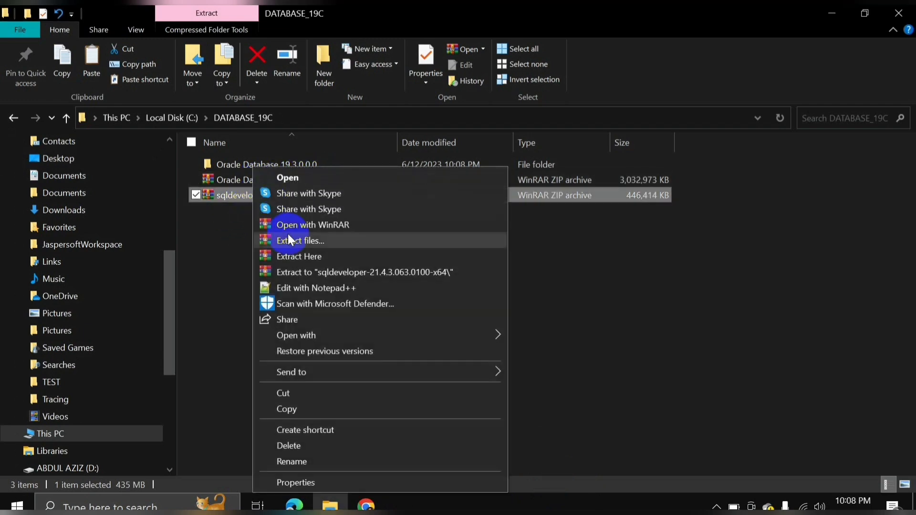
pyautogui.click(330, 271)
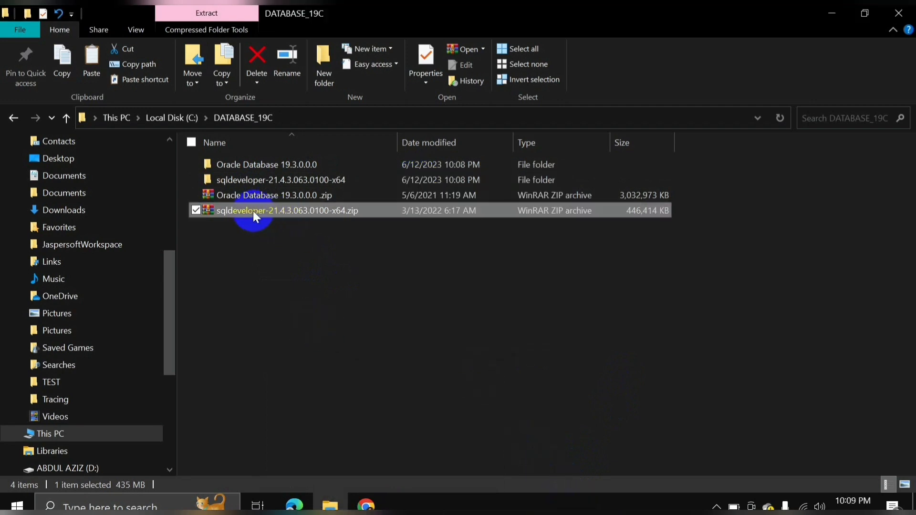
pyautogui.keyDown('ctrl'); pyautogui.click(243, 199); pyautogui.keyUp('ctrl')
pyautogui.rightClick(242, 198)
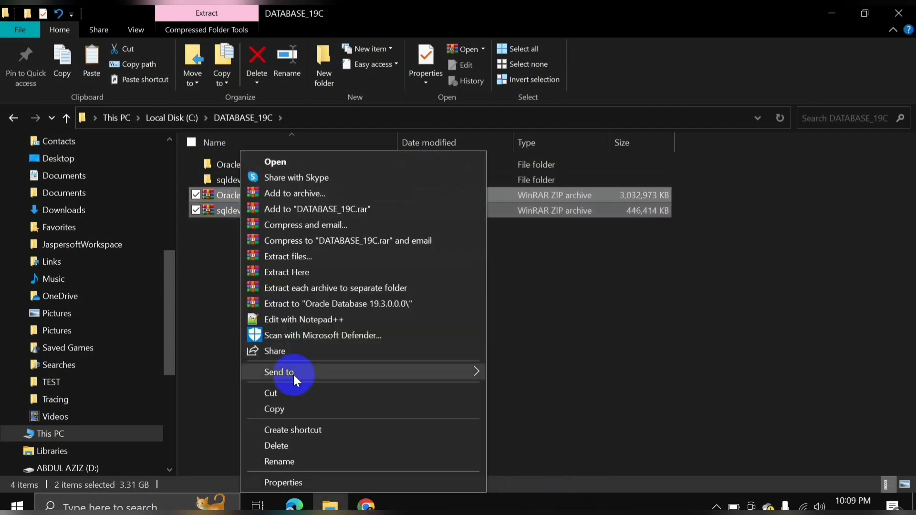
pyautogui.click(294, 442)
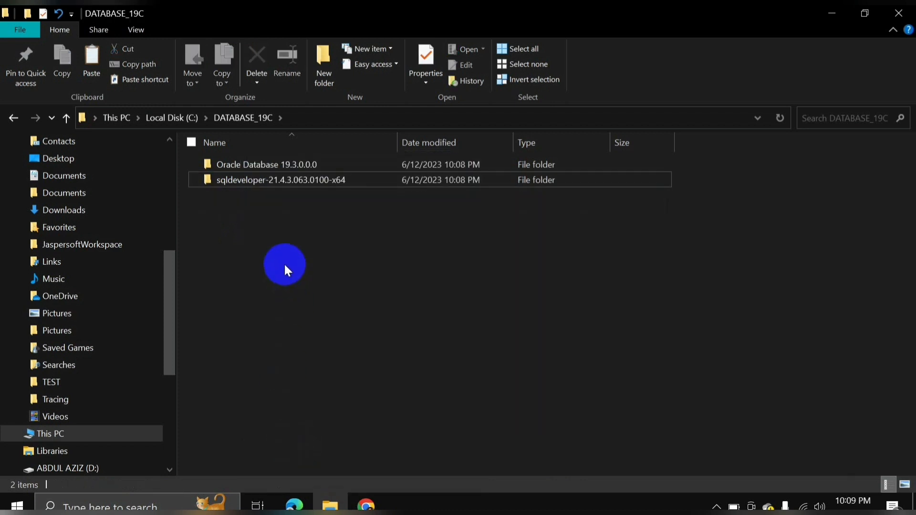
pyautogui.click(281, 171)
# Rename the Oracle Database 19.3.0.0.0 folder to oracle19c.
pyautogui.rightClick(262, 167)
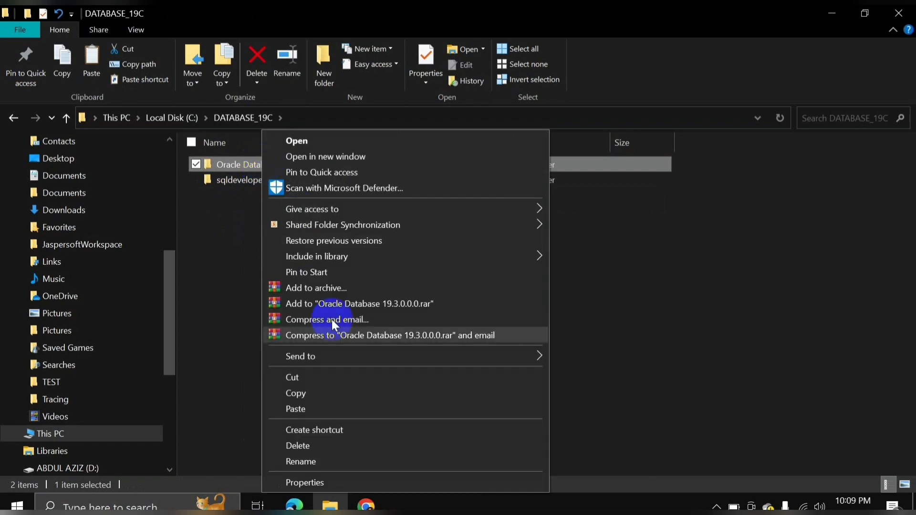
pyautogui.click(311, 461)
pyautogui.click(245, 165)
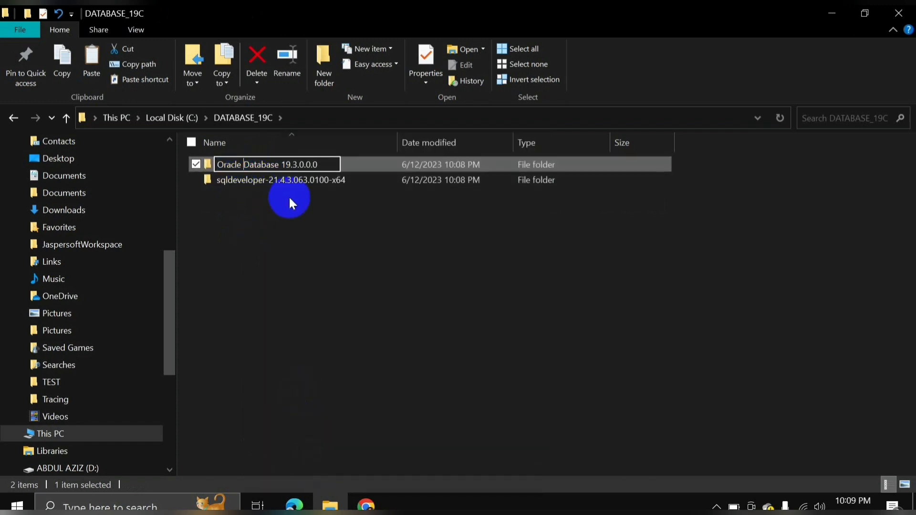
pyautogui.press('BackSpace')
pyautogui.press('BackSpace')
pyautogui.press('BackSpace')
pyautogui.press('BackSpace')
pyautogui.press('BackSpace')
pyautogui.press('BackSpace')
pyautogui.press('BackSpace')
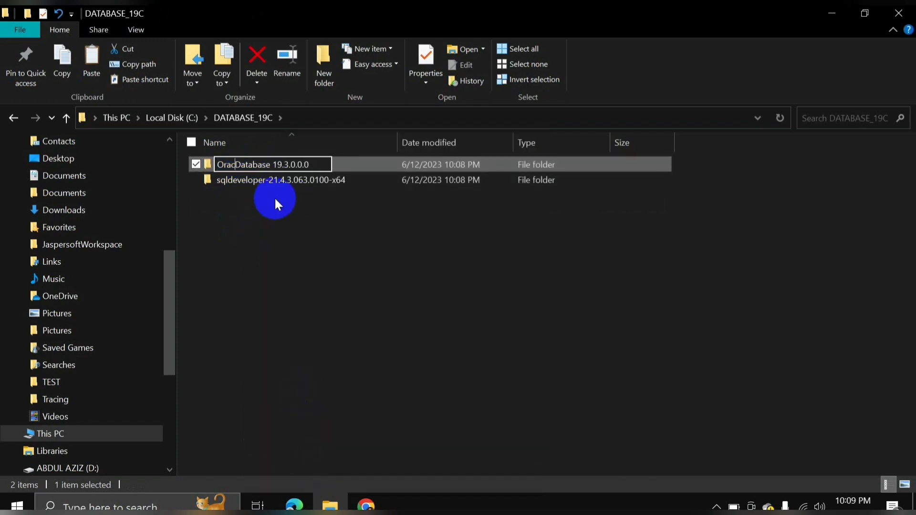
pyautogui.hotkey('ctrl', 'a')
pyautogui.press('BackSpace')
pyautogui.write('o')
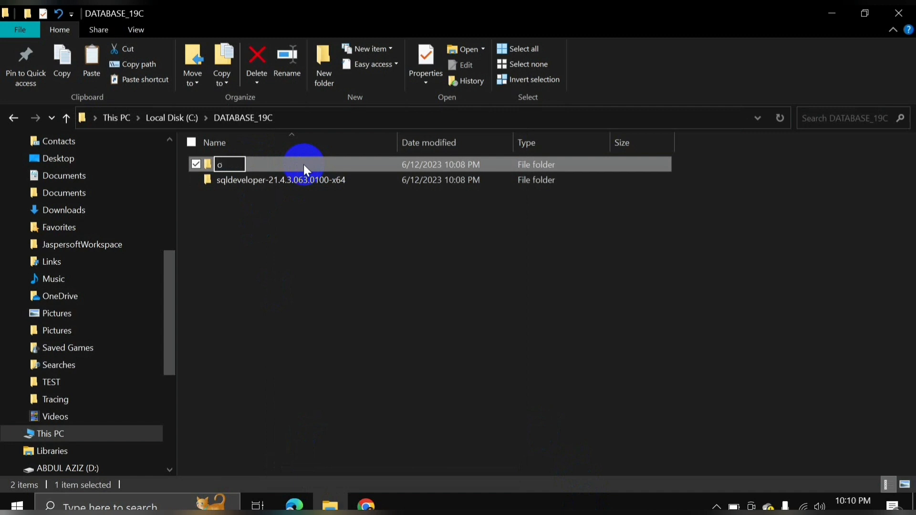
pyautogui.write('racle19c')
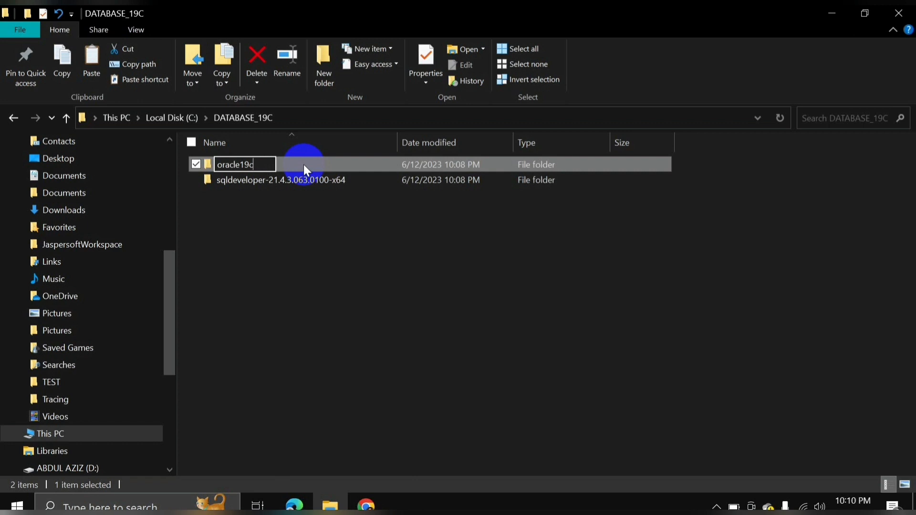
pyautogui.press('Return')
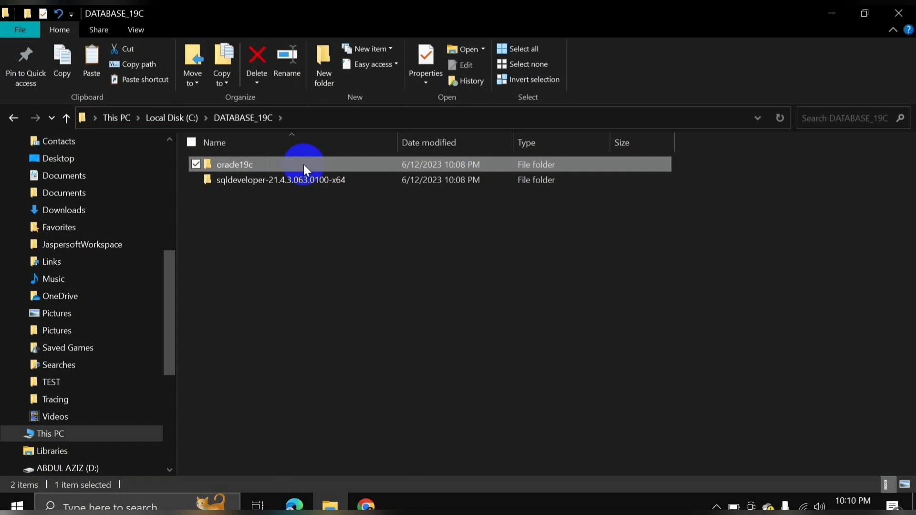
# Rename the sqldeveloper-21.4.3 folder to sqldeveloper by removing its version suffix.
pyautogui.rightClick(280, 179)
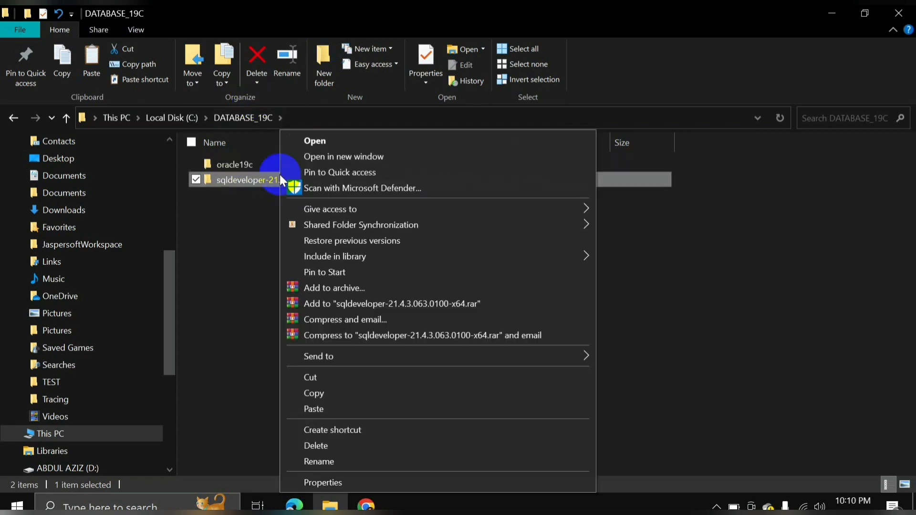
pyautogui.click(330, 461)
pyautogui.click(361, 178)
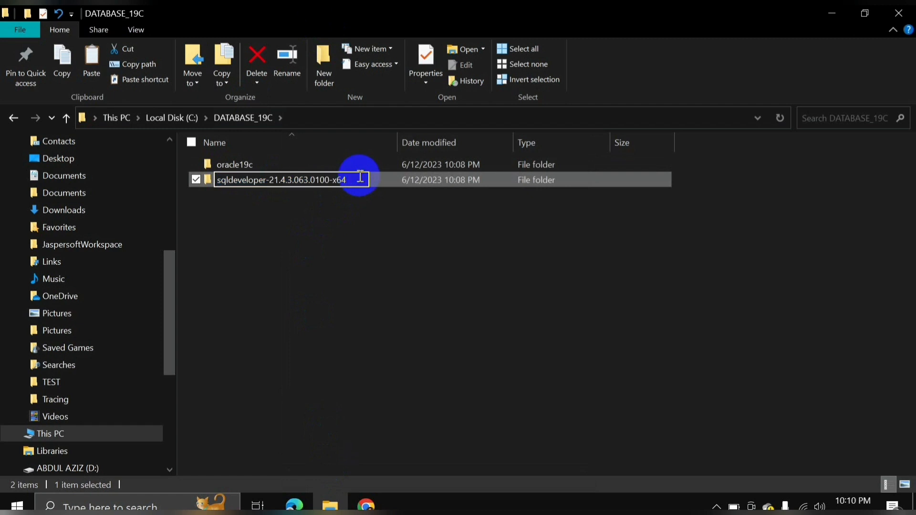
pyautogui.press('BackSpace')
pyautogui.press('BackSpace')
pyautogui.press('BackSpace')
pyautogui.press('BackSpace')
pyautogui.press('BackSpace')
pyautogui.press('BackSpace')
pyautogui.press('BackSpace')
pyautogui.press('BackSpace')
pyautogui.press('BackSpace')
pyautogui.press('BackSpace')
pyautogui.press('BackSpace')
pyautogui.press('BackSpace')
pyautogui.press('BackSpace')
pyautogui.press('BackSpace')
pyautogui.press('BackSpace')
pyautogui.press('BackSpace')
pyautogui.press('BackSpace')
pyautogui.press('BackSpace')
pyautogui.press('BackSpace')
pyautogui.press('BackSpace')
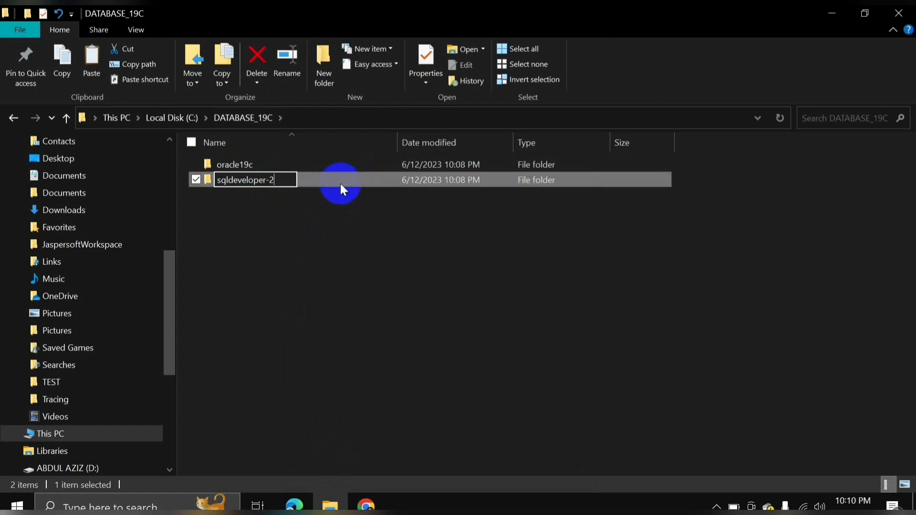
pyautogui.press('Return')
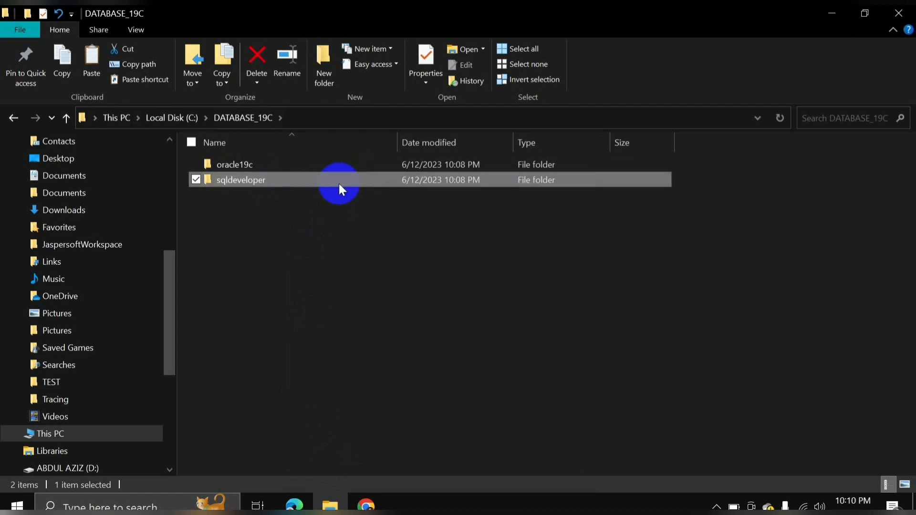
pyautogui.click(225, 167)
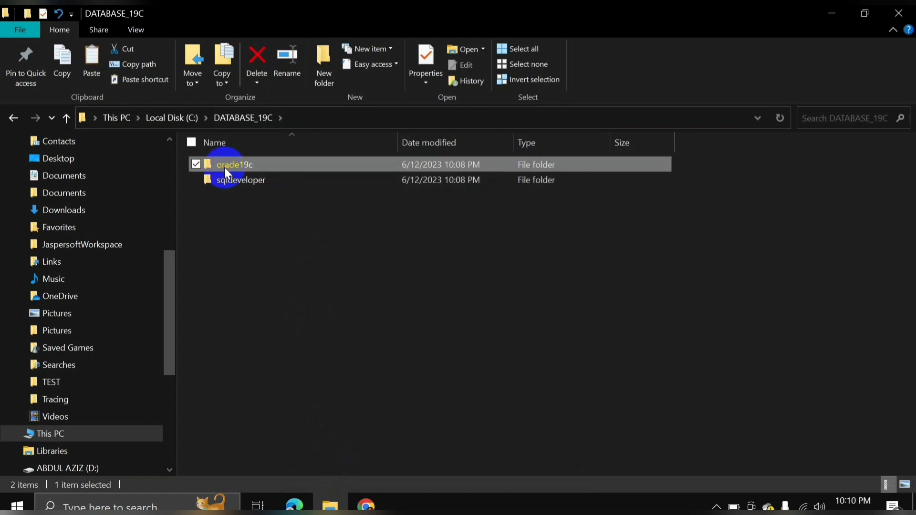
pyautogui.click(258, 180)
# Run setup.exe from the oracle19c folder as administrator.
pyautogui.doubleClick(249, 166)
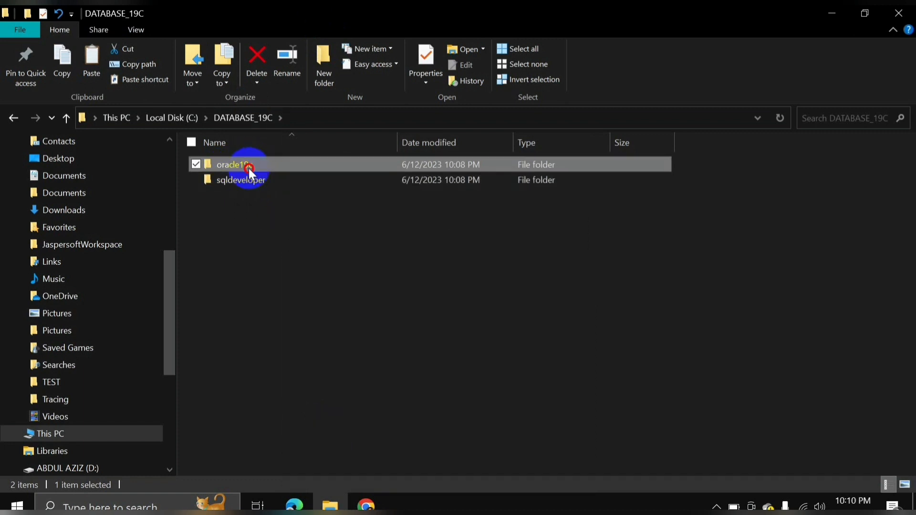
pyautogui.click(15, 120)
pyautogui.doubleClick(243, 167)
pyautogui.scroll(-18, 244, 351)
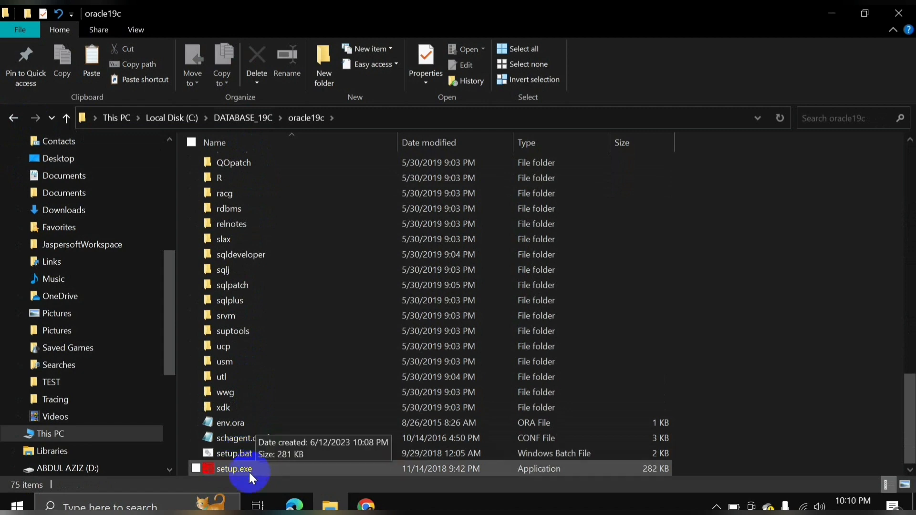
pyautogui.rightClick(248, 468)
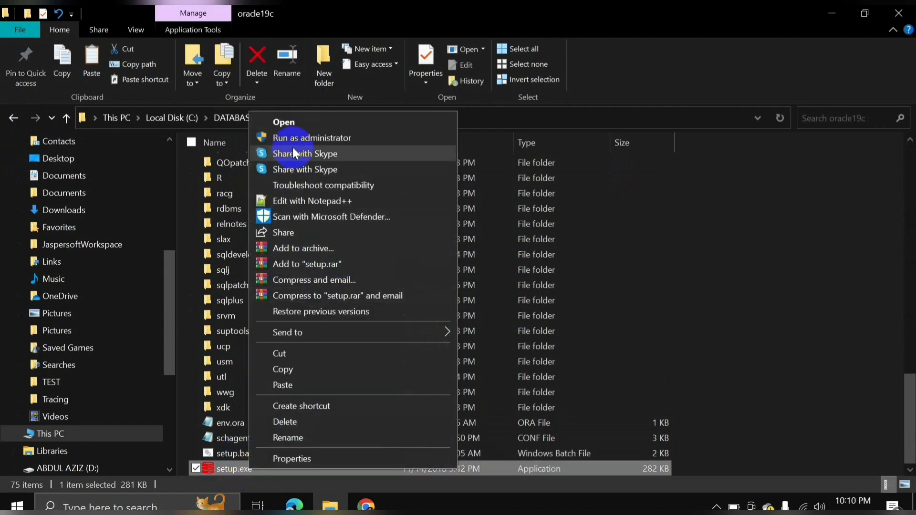
pyautogui.click(345, 137)
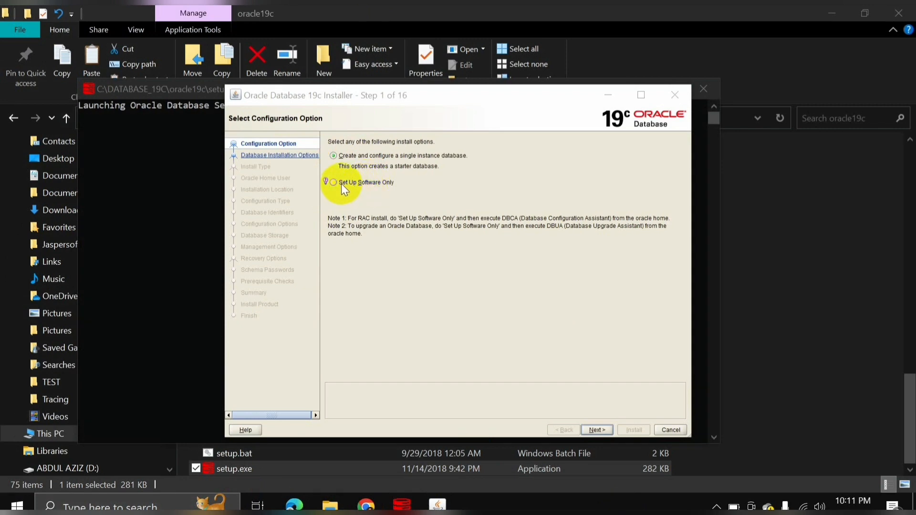
# Choose Set Up Software Only, single instance, Enterprise Edition and the Windows built-in account, accepting its warning.
pyautogui.click(357, 185)
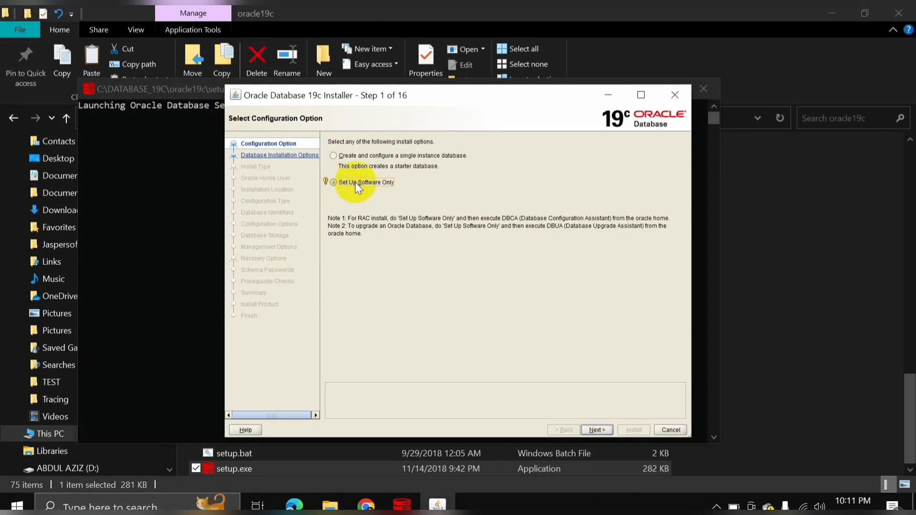
pyautogui.click(598, 430)
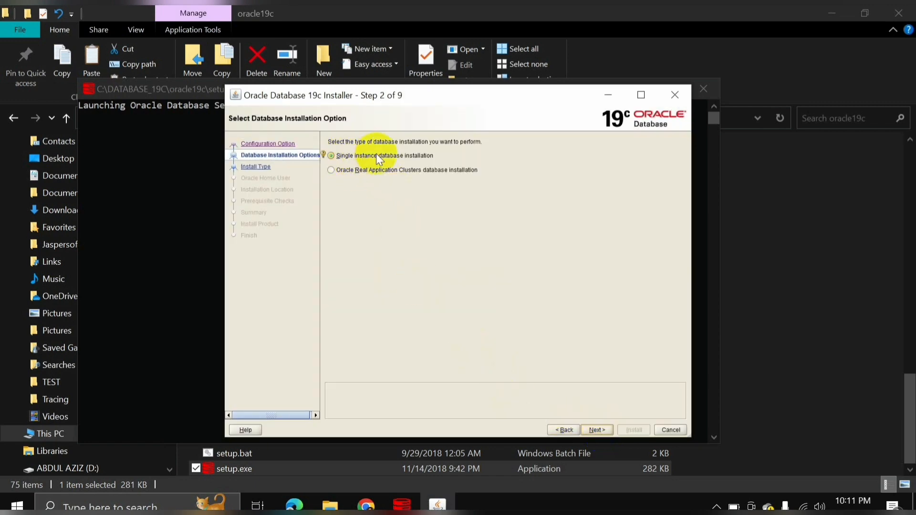
pyautogui.click(596, 430)
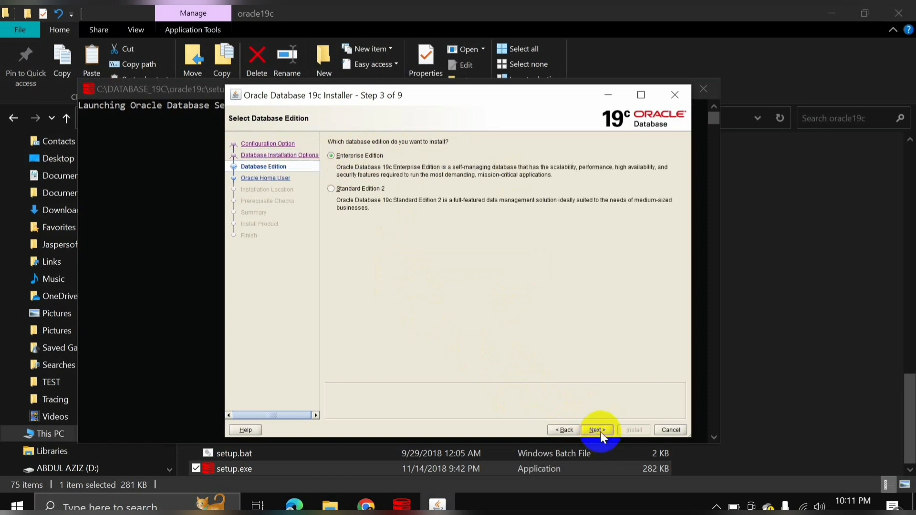
pyautogui.click(600, 431)
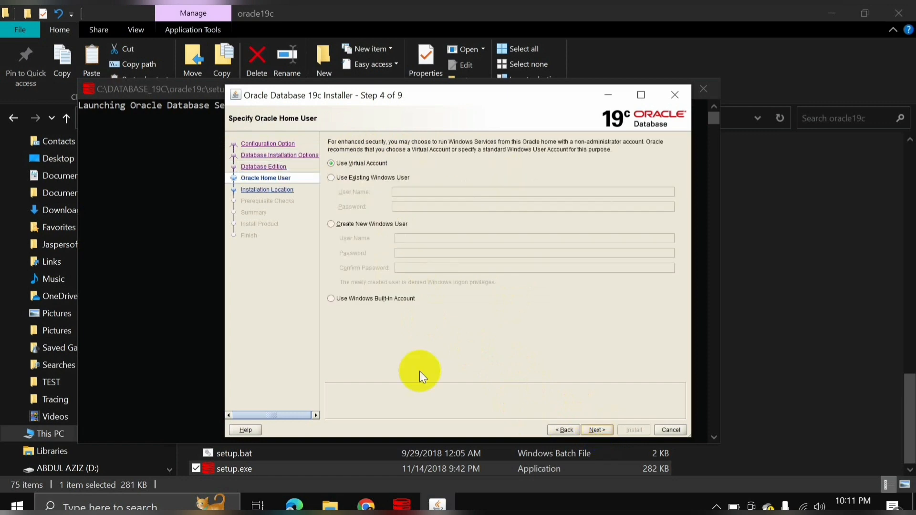
pyautogui.click(345, 302)
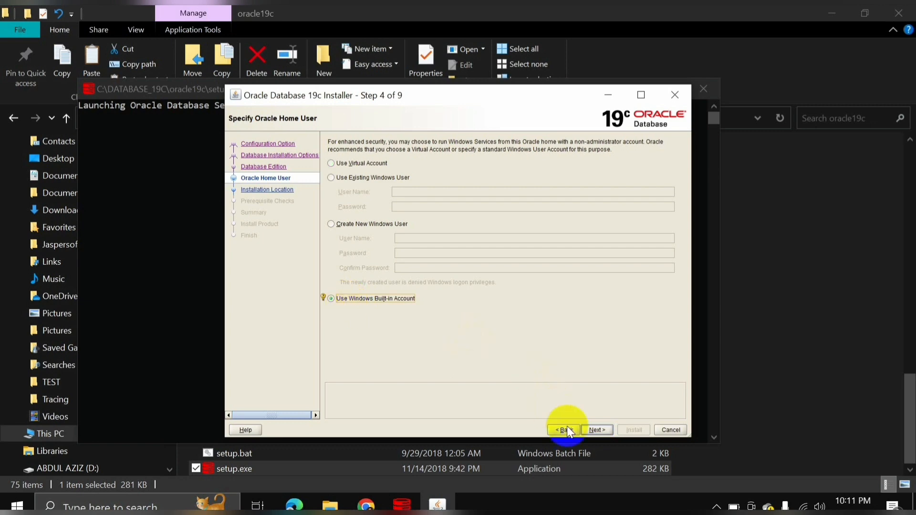
pyautogui.click(597, 431)
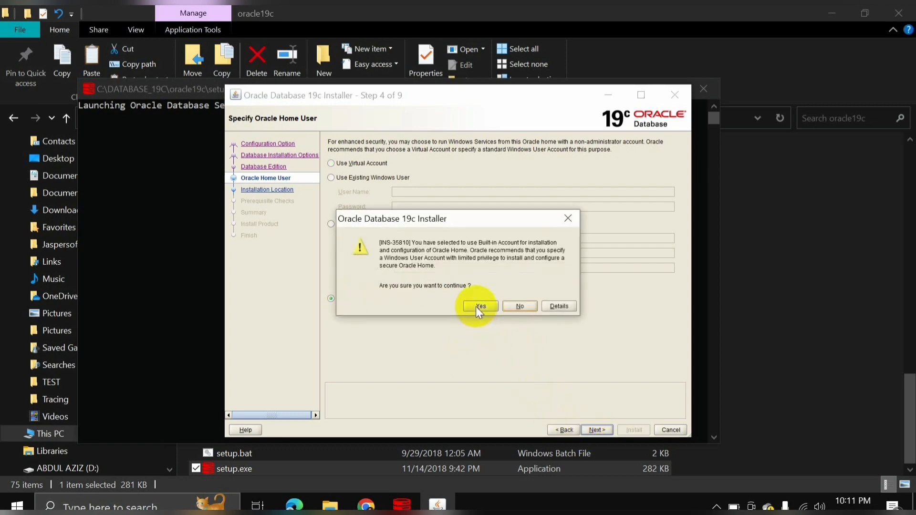
pyautogui.click(476, 306)
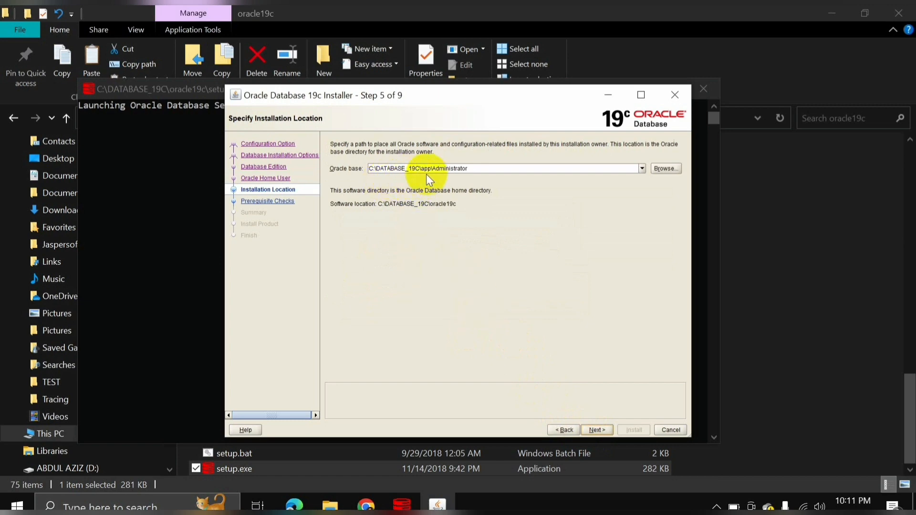
pyautogui.click(598, 429)
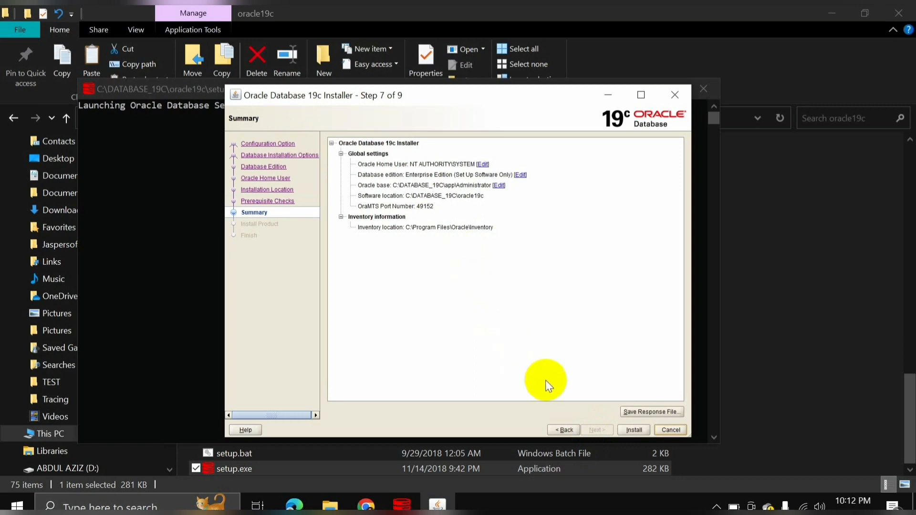
# Start the installation and allow Java through the firewall on both private and public networks.
pyautogui.click(633, 430)
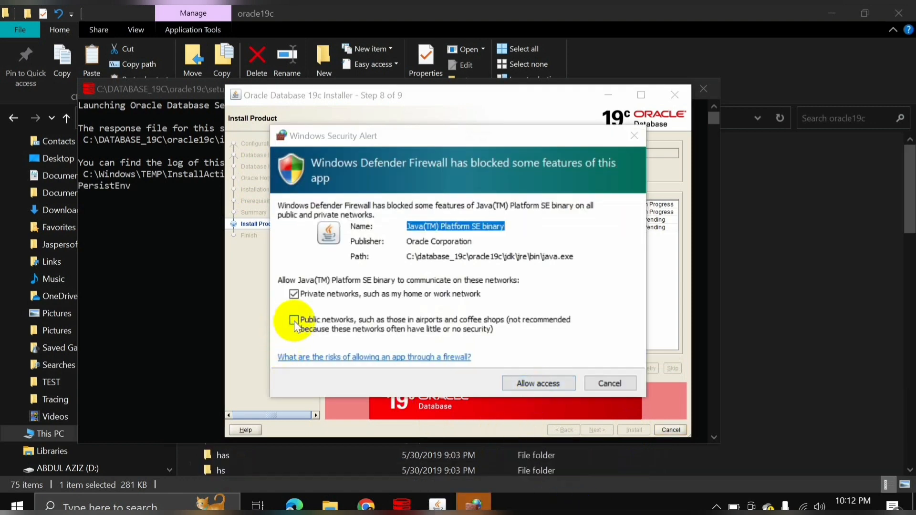
pyautogui.click(294, 321)
pyautogui.click(539, 382)
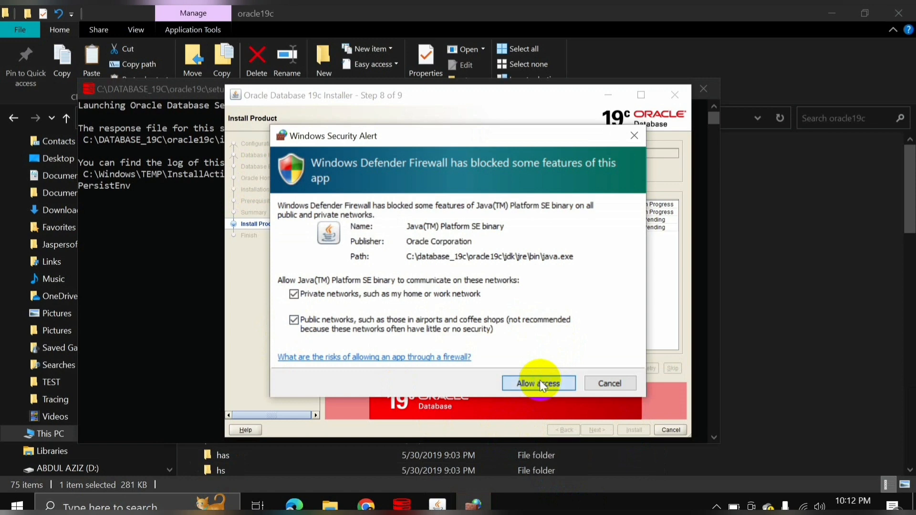
pyautogui.click(540, 383)
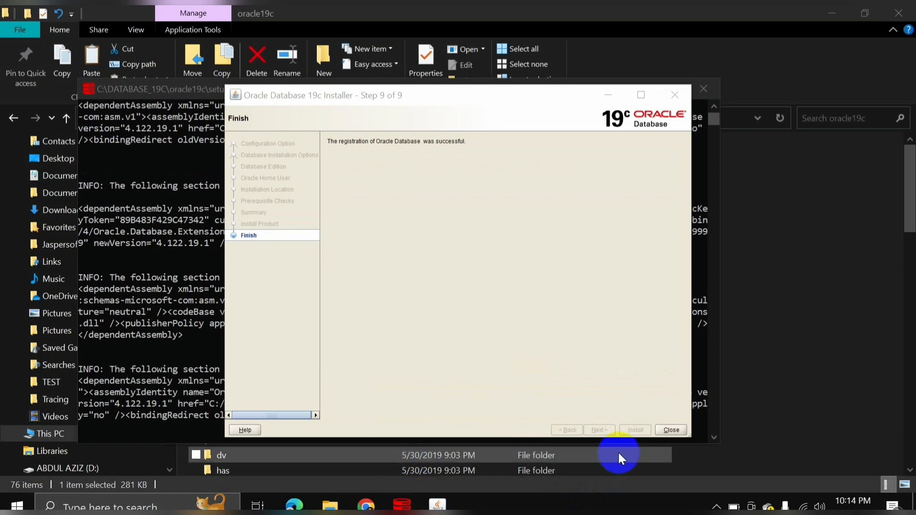
# Close the finished installer and the oracle19c Explorer window.
pyautogui.click(668, 429)
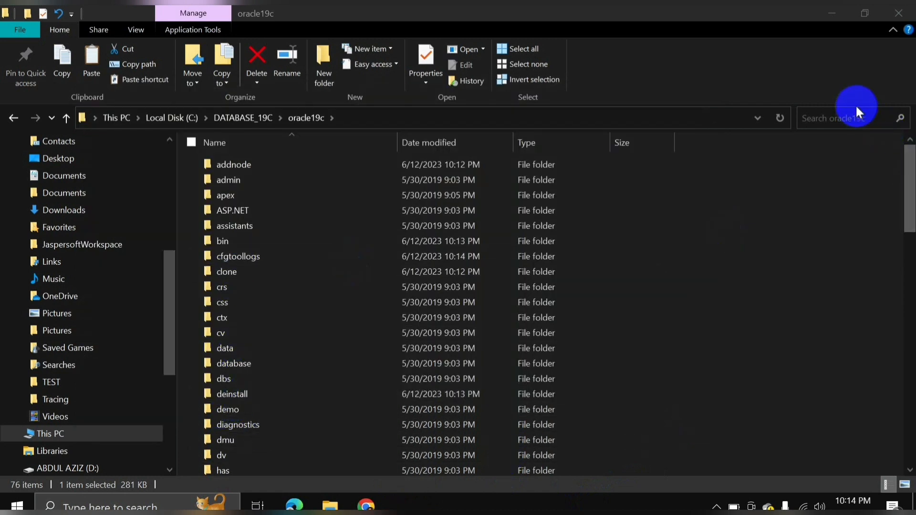
pyautogui.click(902, 19)
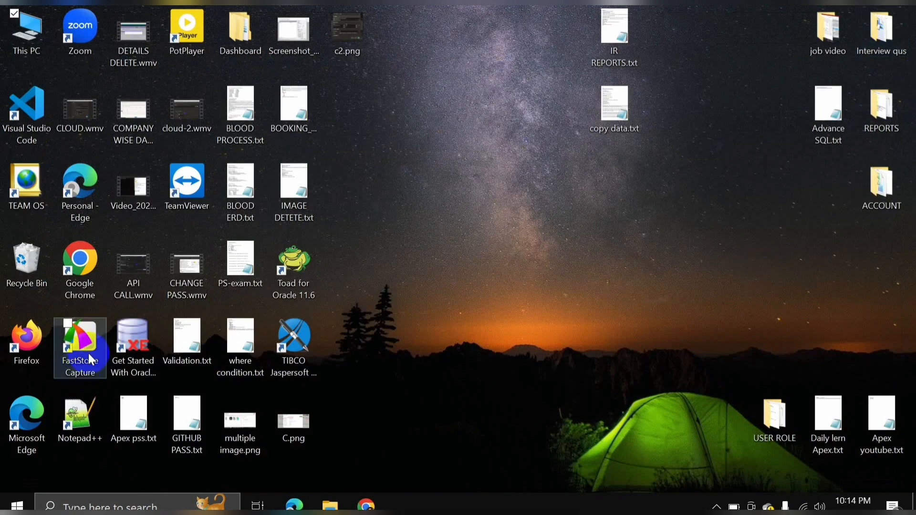
pyautogui.click(365, 328)
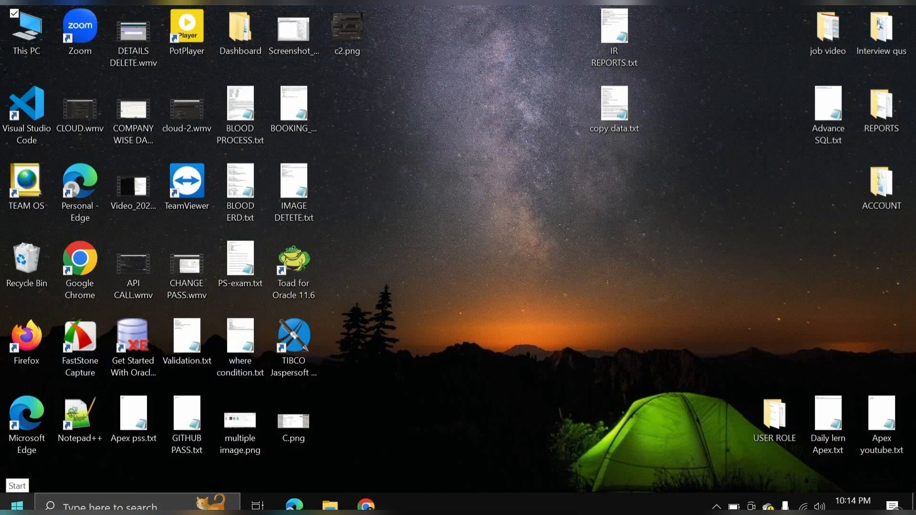
# Run Net Configuration Assistant from the Oracle - OraDB19Home1 Start group as administrator.
pyautogui.click(24, 501)
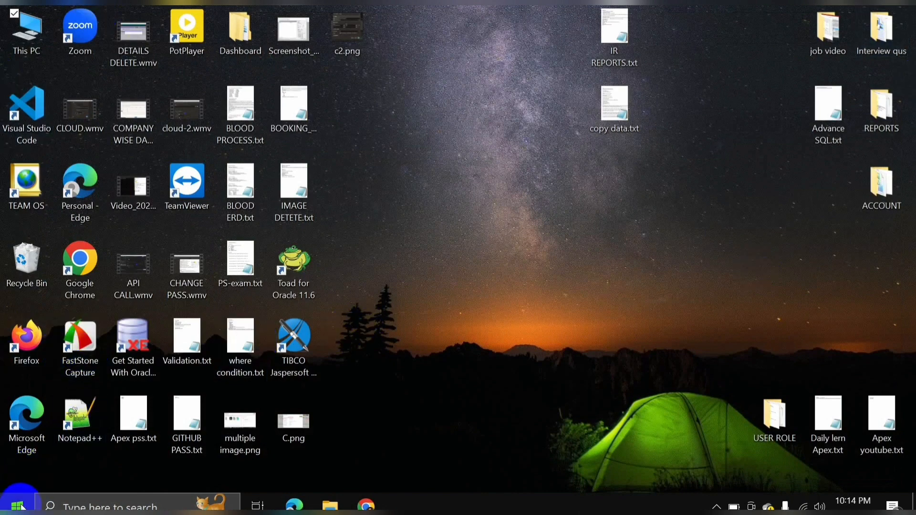
pyautogui.click(170, 119)
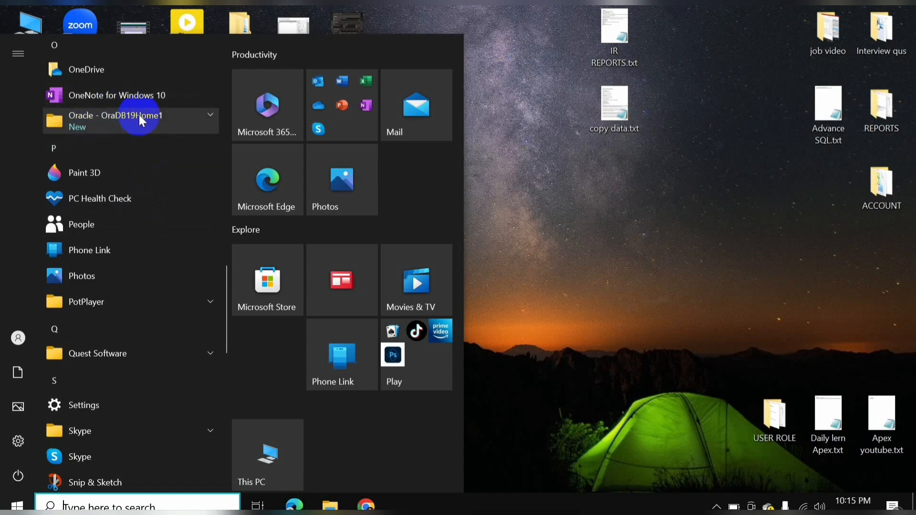
pyautogui.click(211, 116)
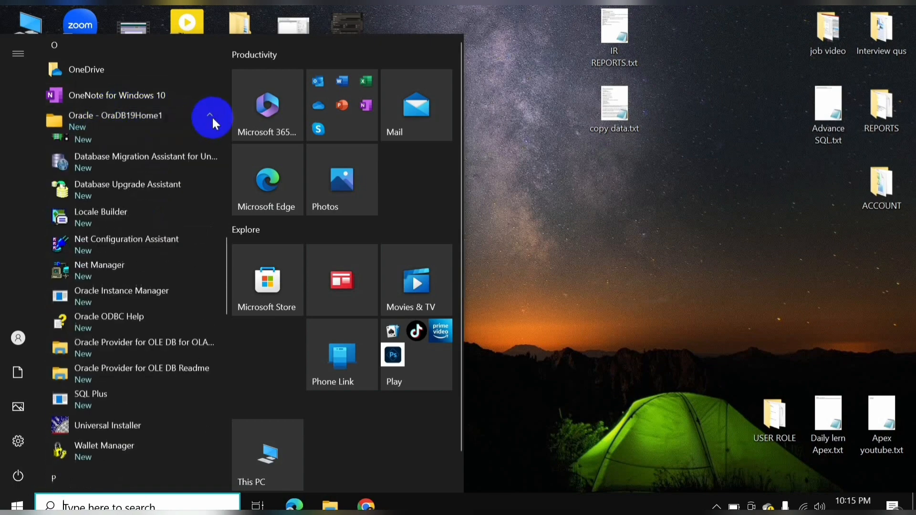
pyautogui.rightClick(99, 253)
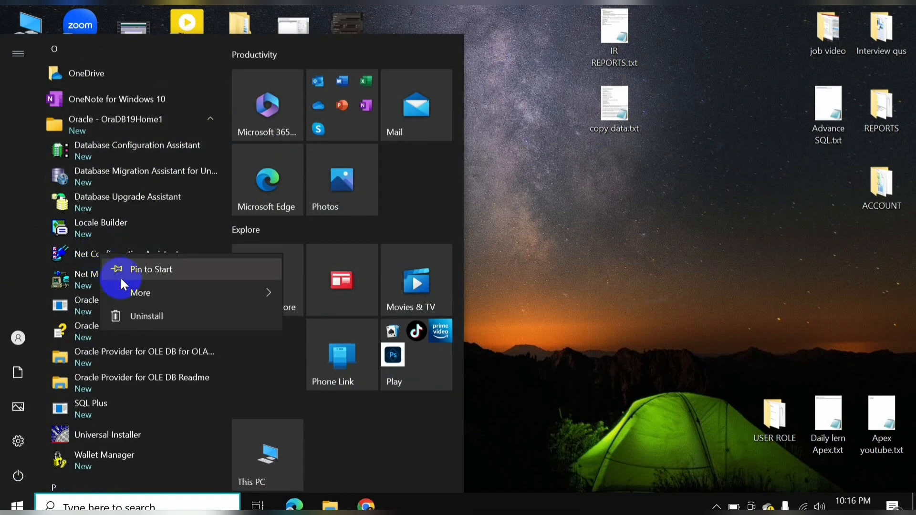
pyautogui.moveTo(152, 285)
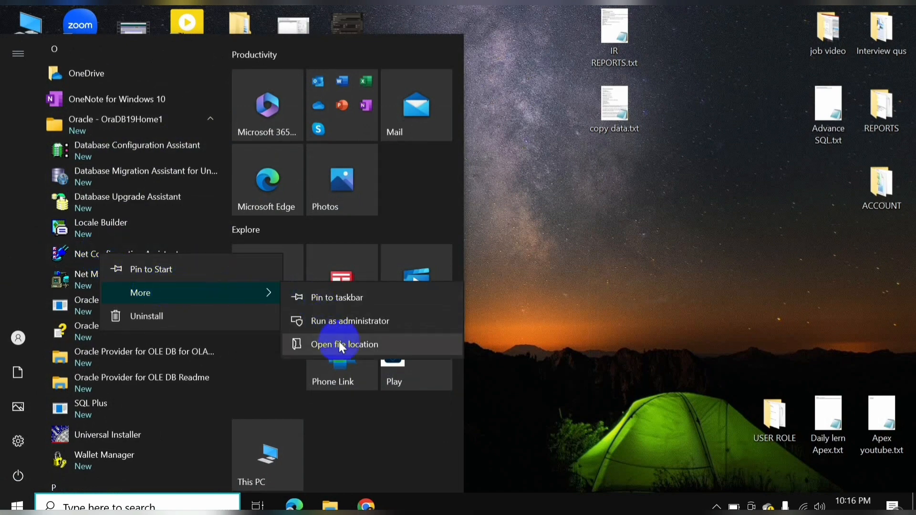
pyautogui.click(340, 322)
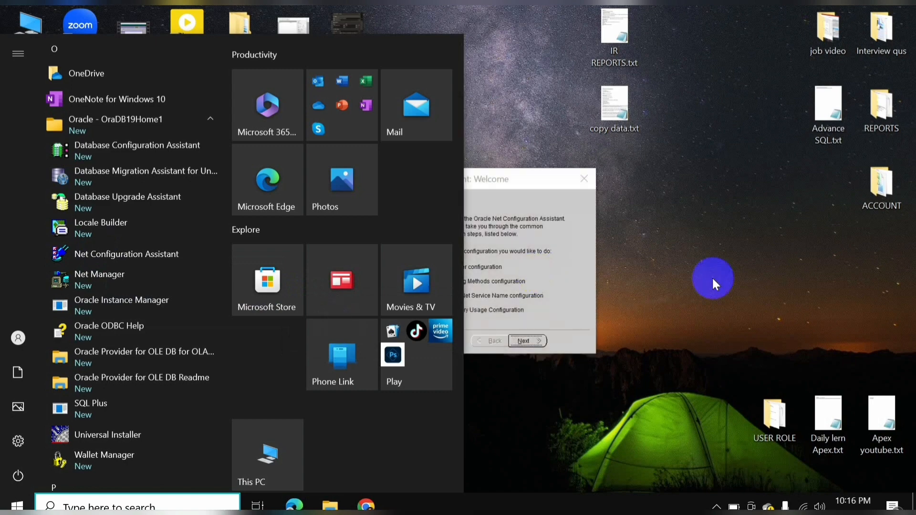
pyautogui.click(706, 253)
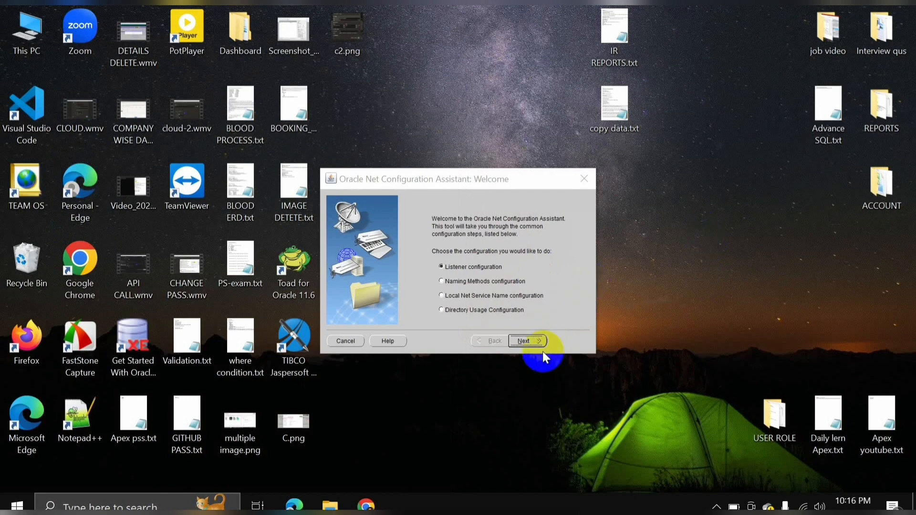
# Add a TCP listener named LISTENER on port 1521, then finish the assistant.
pyautogui.click(528, 341)
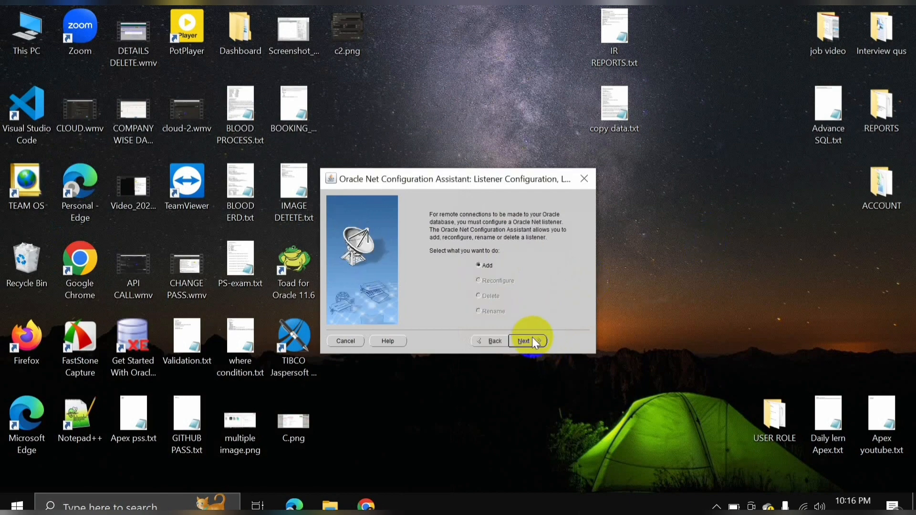
pyautogui.click(533, 342)
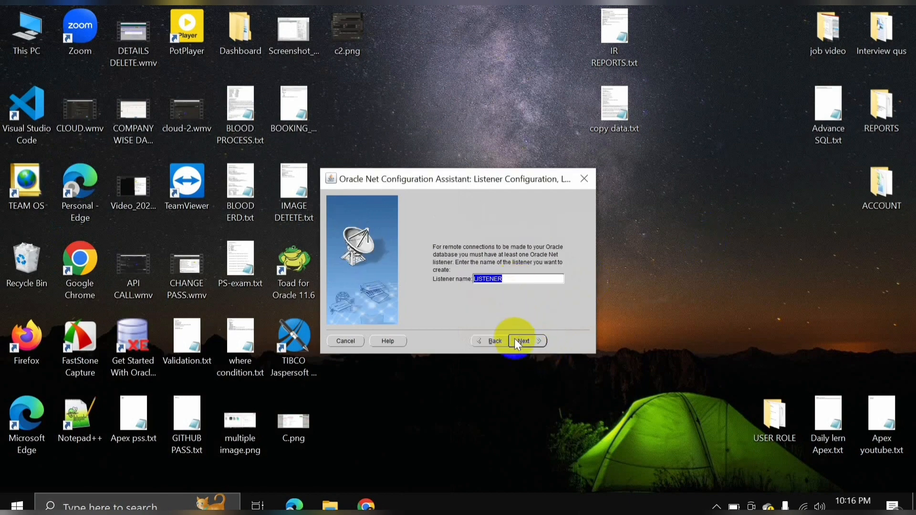
pyautogui.click(525, 342)
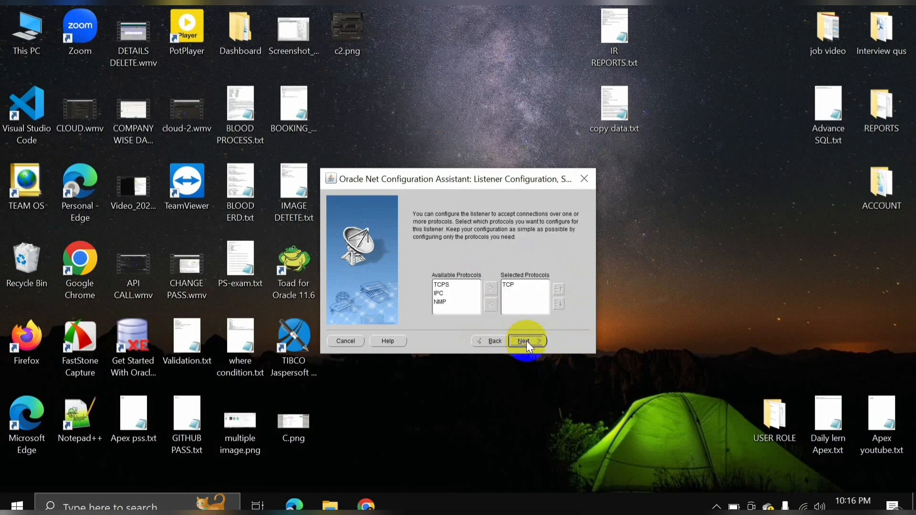
pyautogui.click(526, 341)
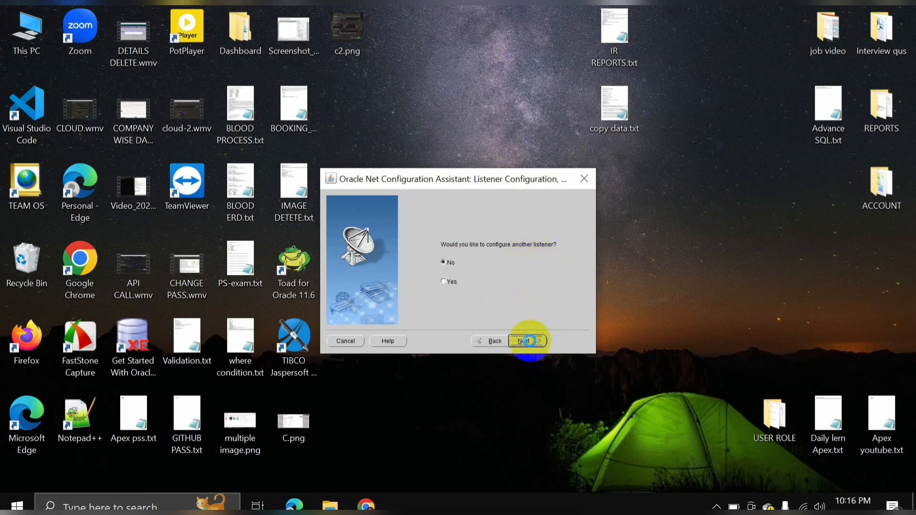
pyautogui.click(527, 341)
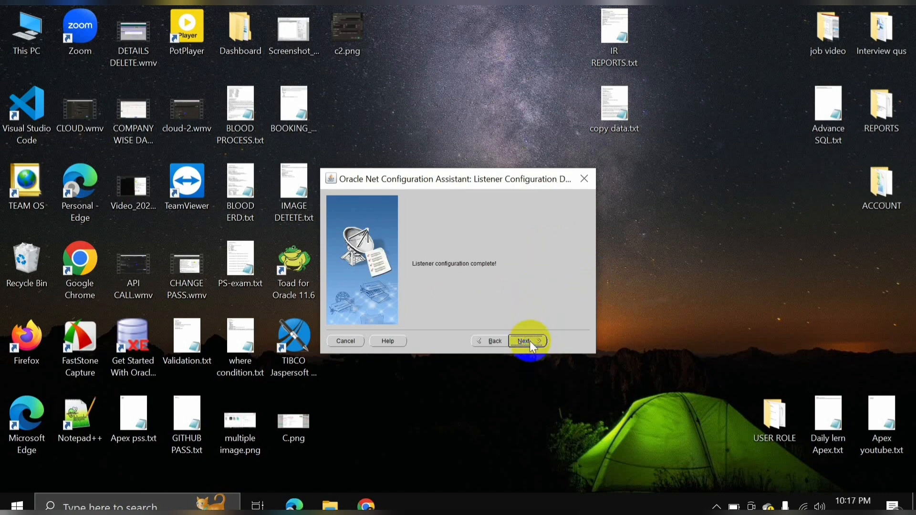
pyautogui.click(534, 342)
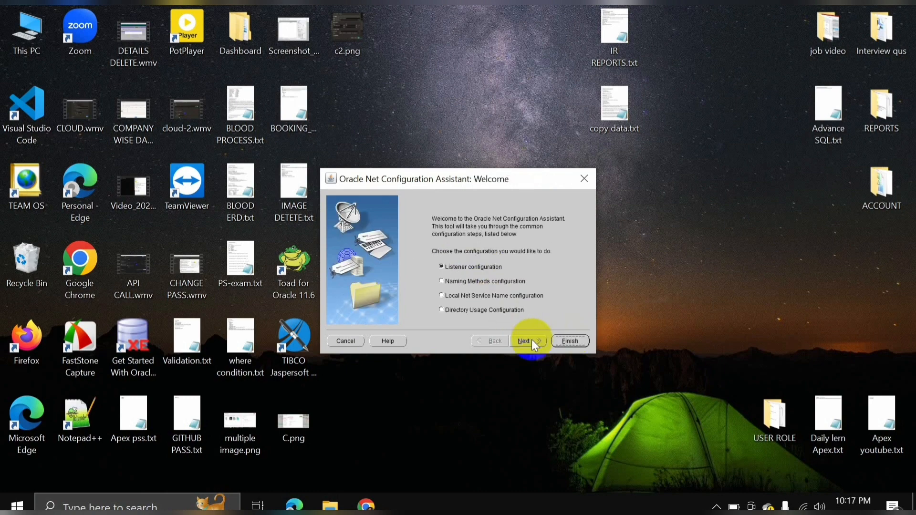
pyautogui.click(571, 341)
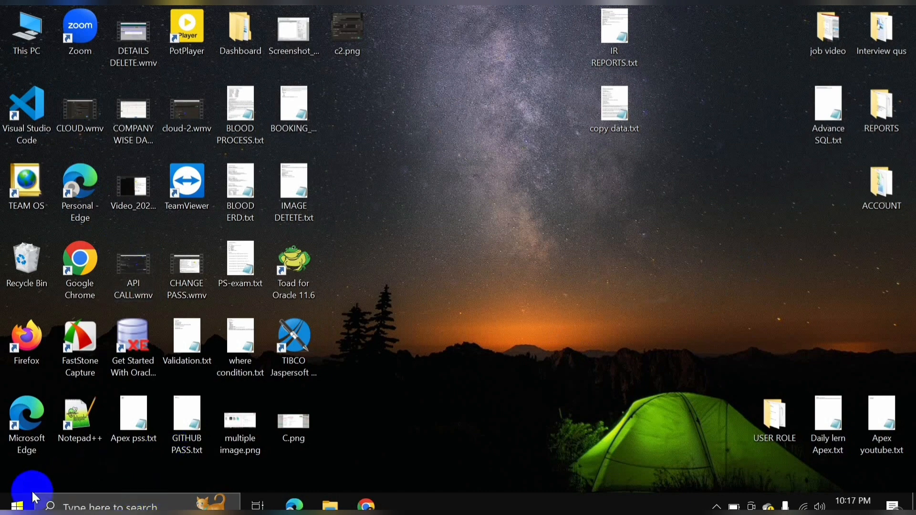
# Run Database Configuration Assistant from the Oracle - OraDB19Home1 Start group as administrator.
pyautogui.click(17, 504)
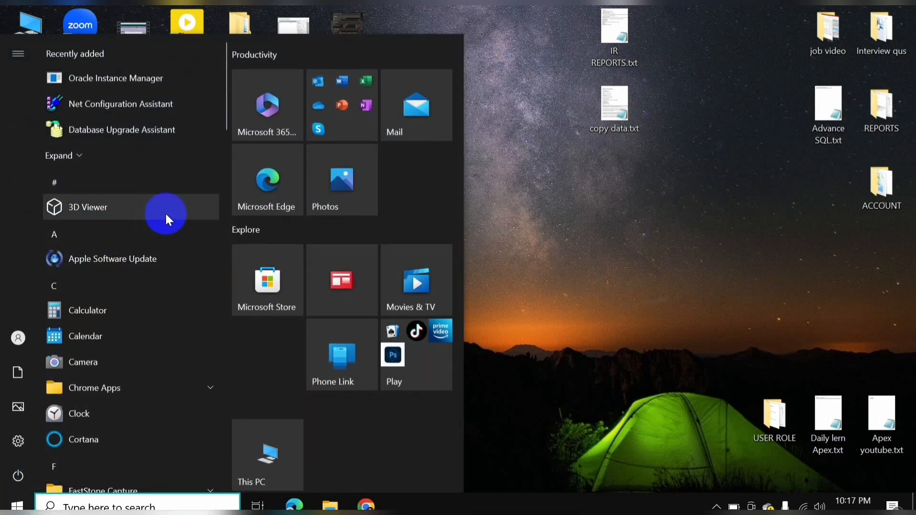
pyautogui.click(53, 285)
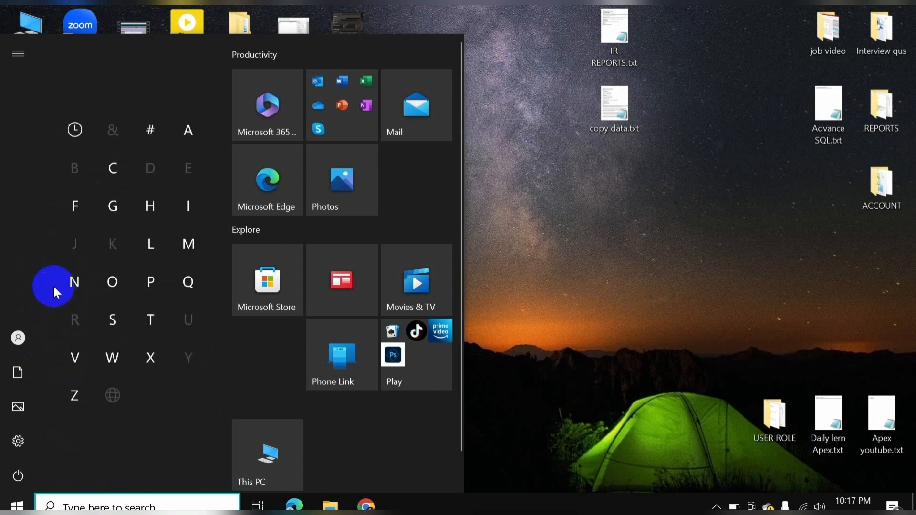
pyautogui.click(114, 286)
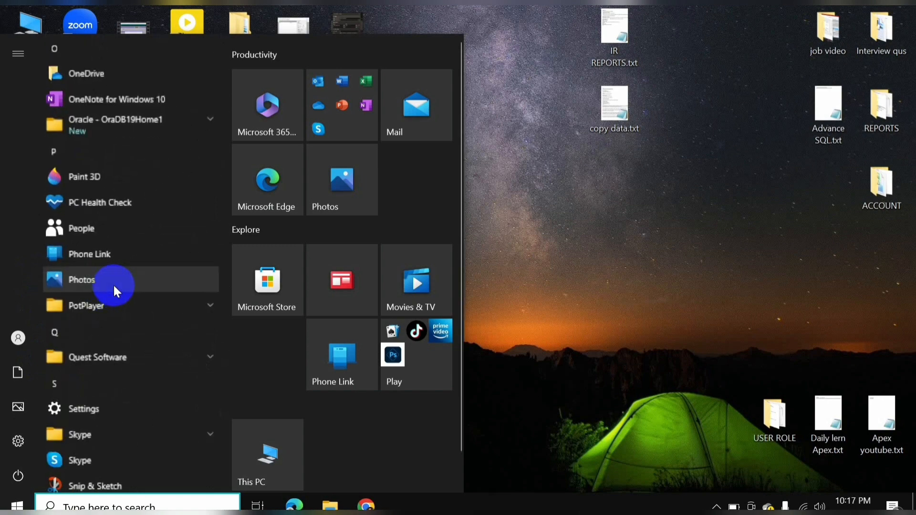
pyautogui.click(210, 119)
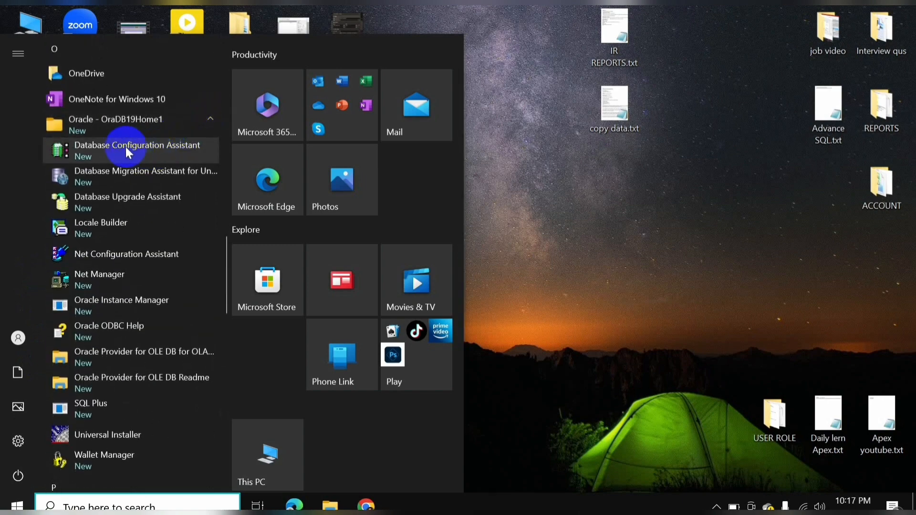
pyautogui.rightClick(119, 150)
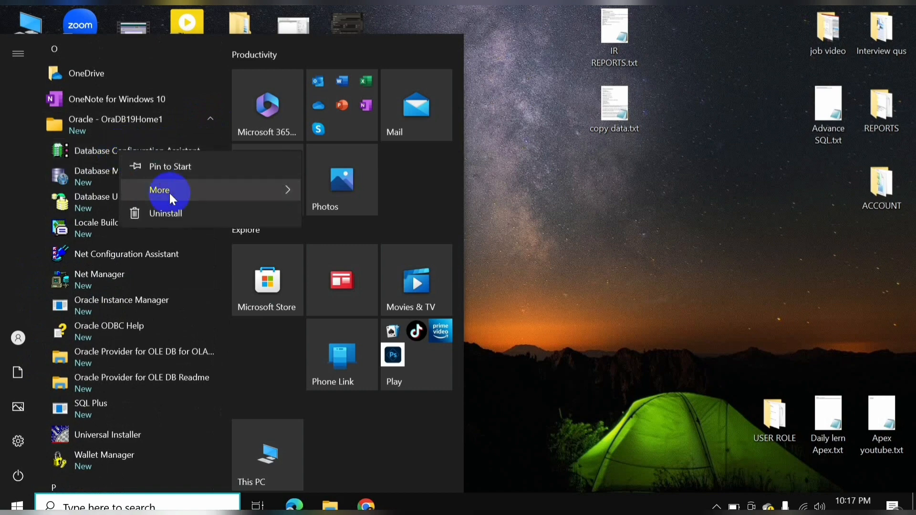
pyautogui.moveTo(174, 192)
pyautogui.click(365, 222)
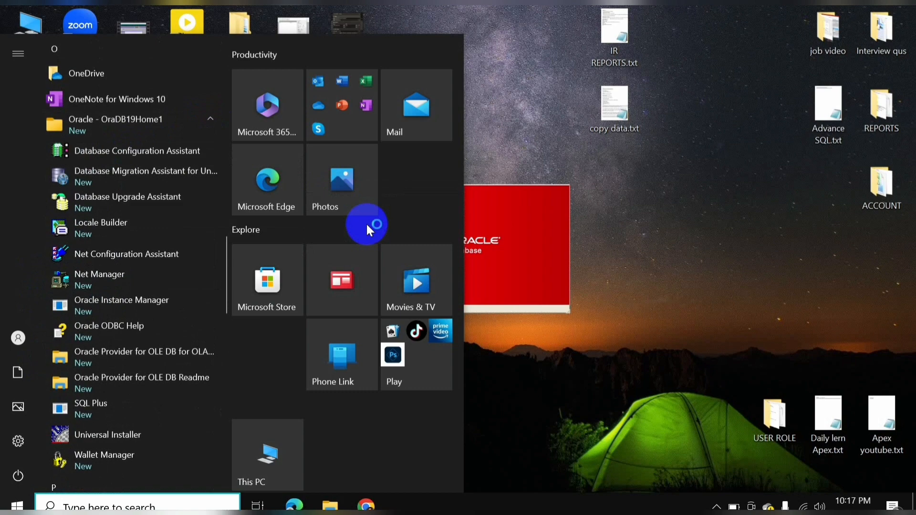
pyautogui.click(680, 224)
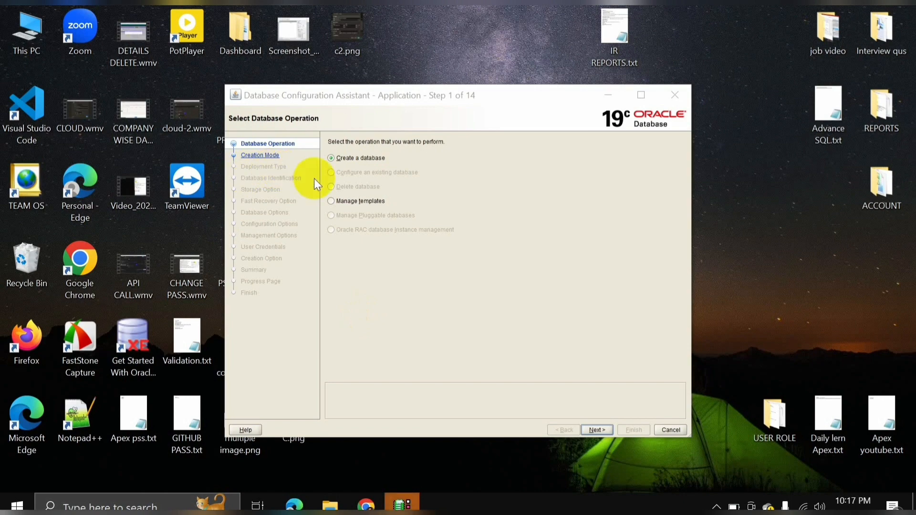
# Choose Advanced configuration, keeping the single-instance General Purpose template, to reach Database Identification.
pyautogui.click(593, 431)
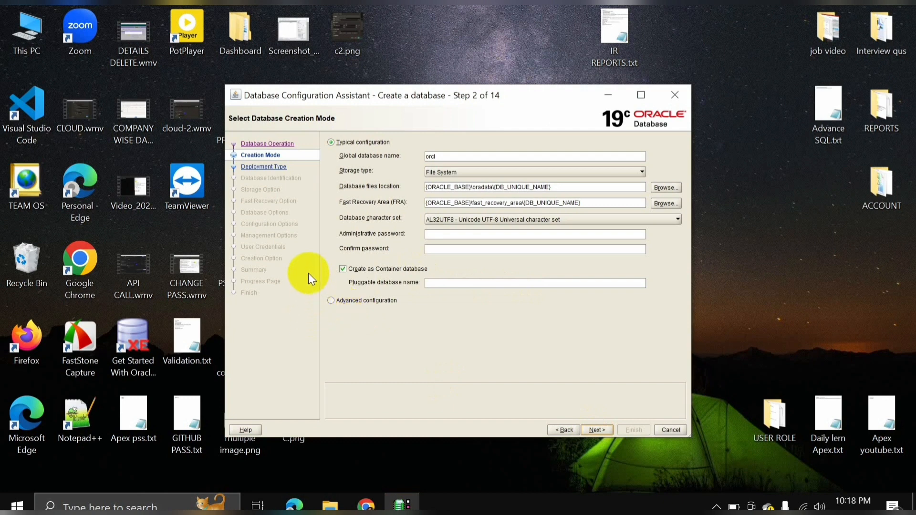
pyautogui.click(331, 300)
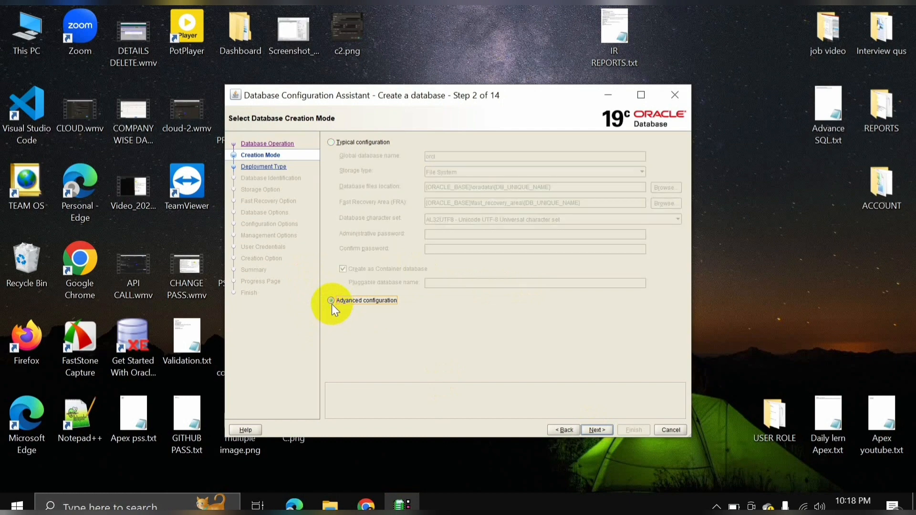
pyautogui.click(593, 428)
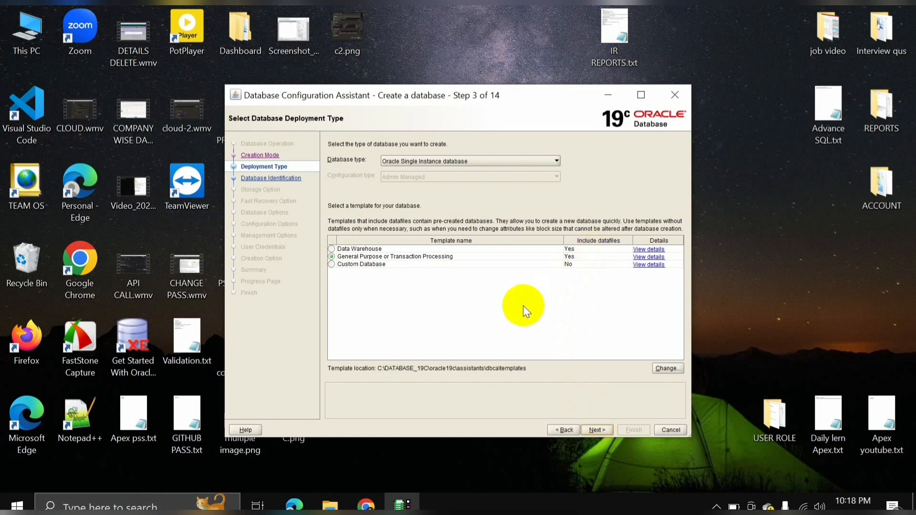
pyautogui.click(592, 430)
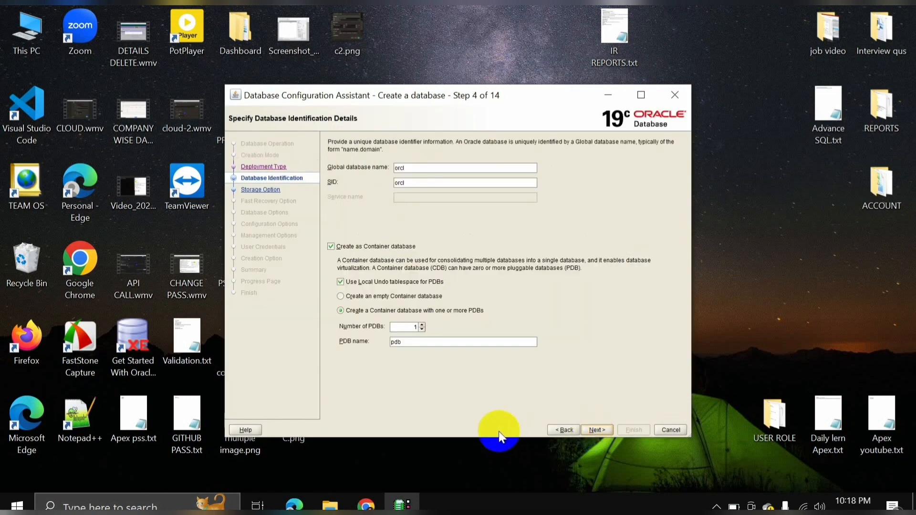
# Make it a non-container database and change the global database name from orcl to rafiq.
pyautogui.click(358, 311)
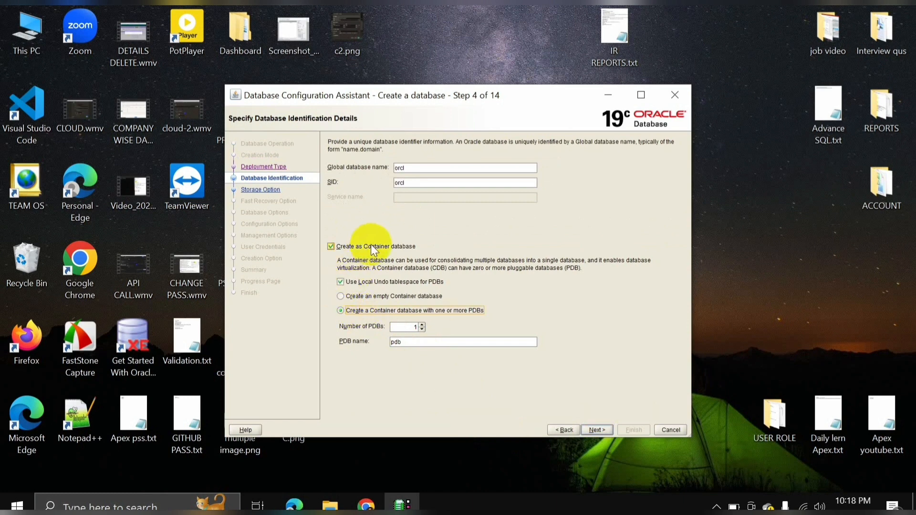
pyautogui.click(330, 246)
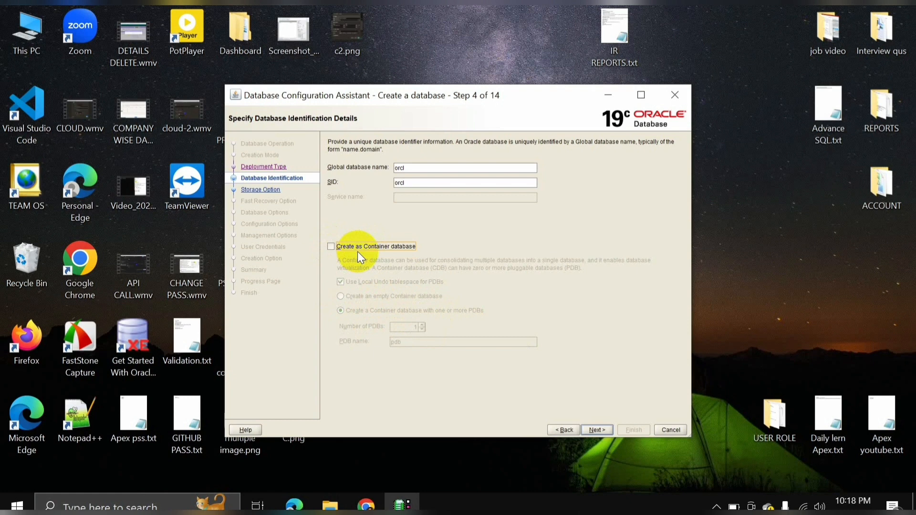
pyautogui.click(430, 169)
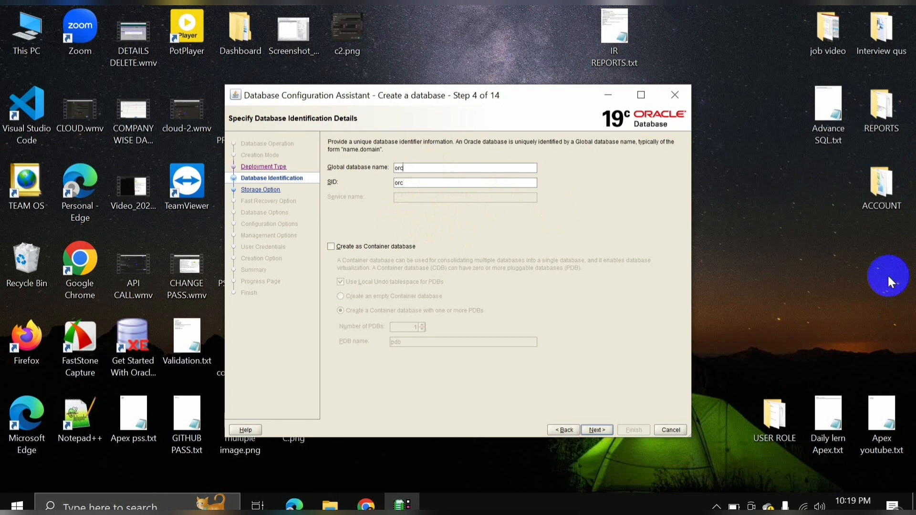
pyautogui.press('BackSpace')
pyautogui.press('BackSpace')
pyautogui.press('BackSpace')
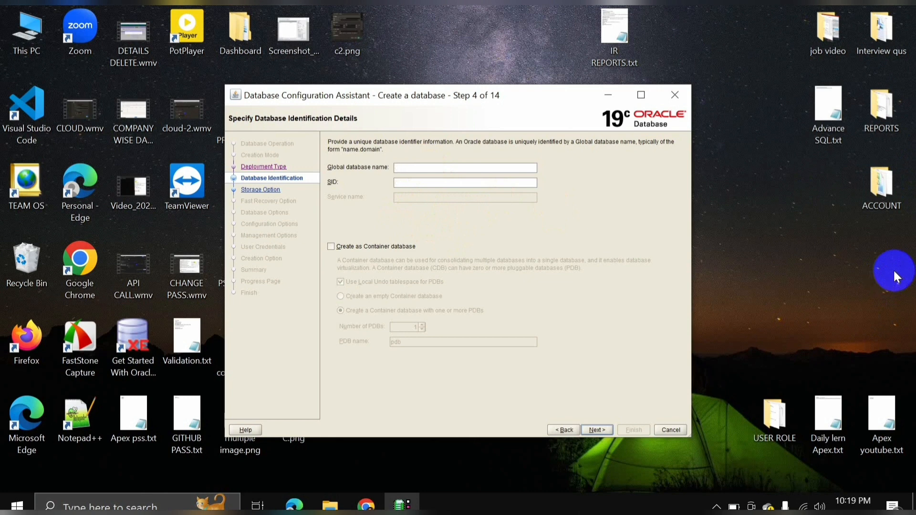
pyautogui.write('rafiq')
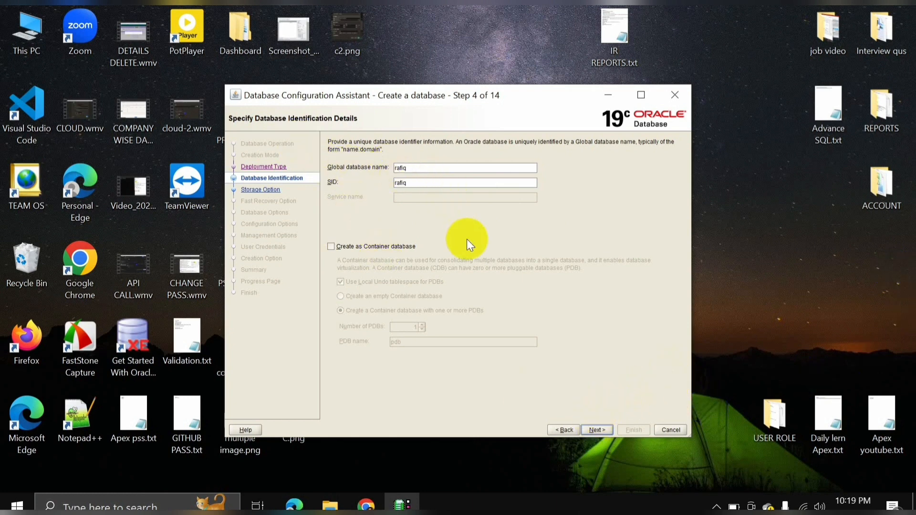
pyautogui.click(597, 430)
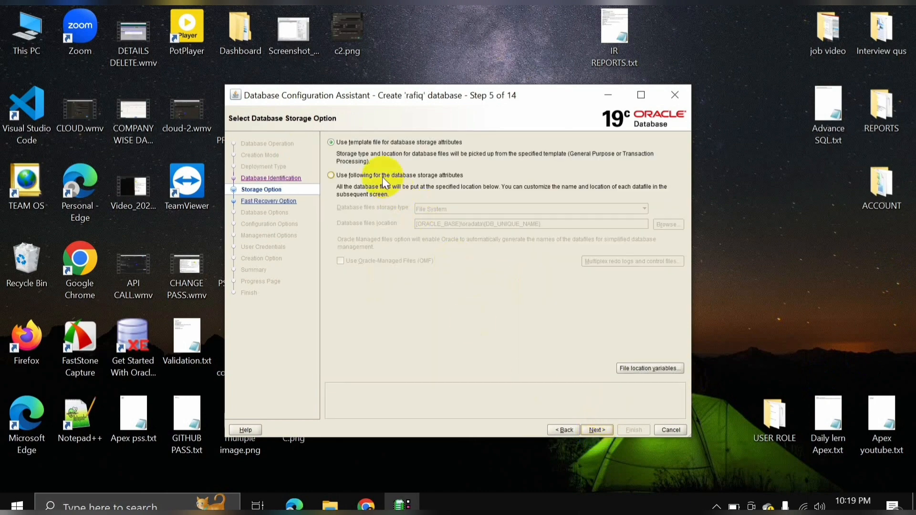
# Accept the default storage and fast recovery options and keep the existing listener.
pyautogui.click(603, 428)
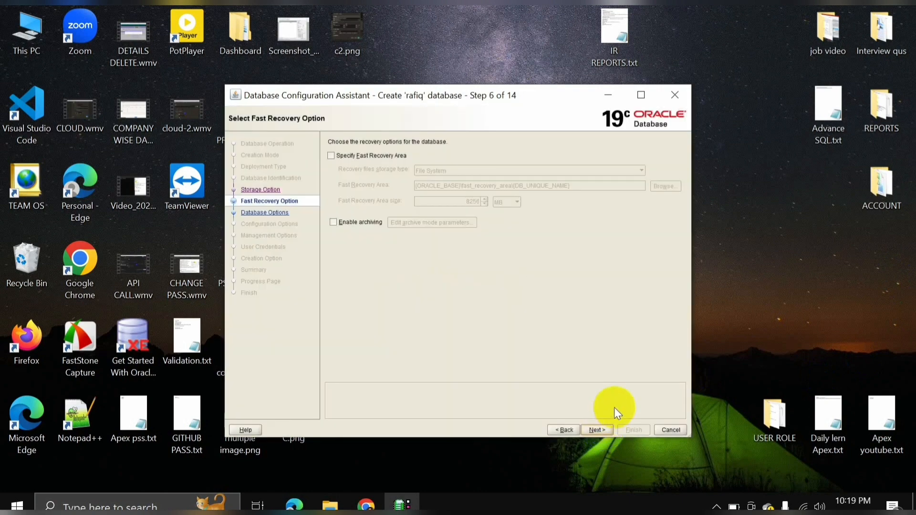
pyautogui.click(600, 429)
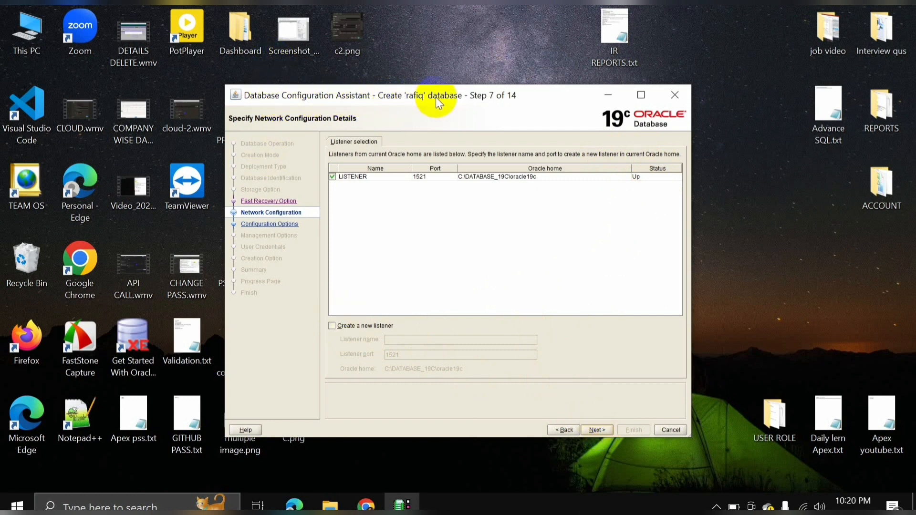
pyautogui.click(596, 430)
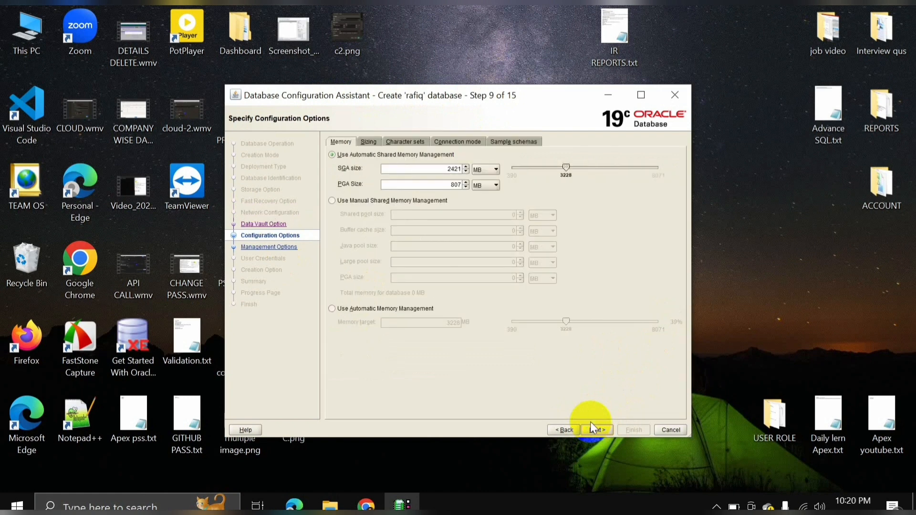
# Add the sample schemas to the database and advance to User Credentials.
pyautogui.click(521, 143)
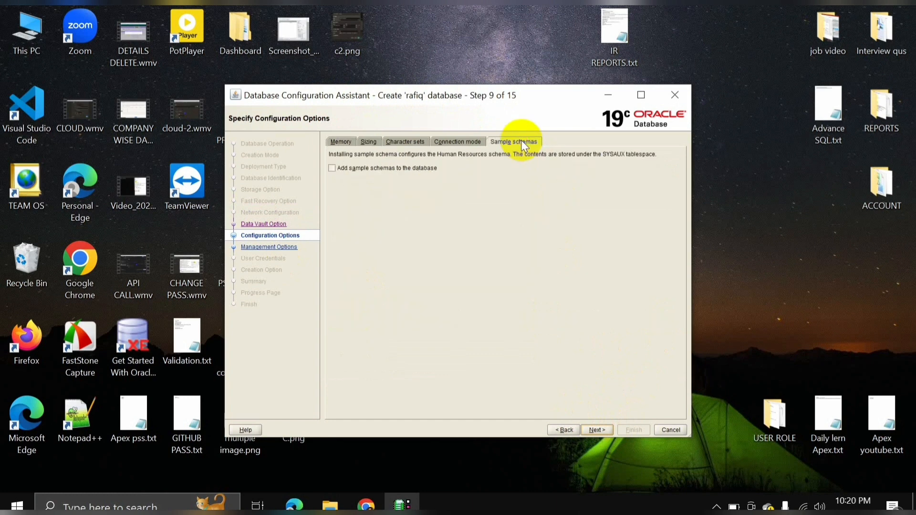
pyautogui.click(339, 174)
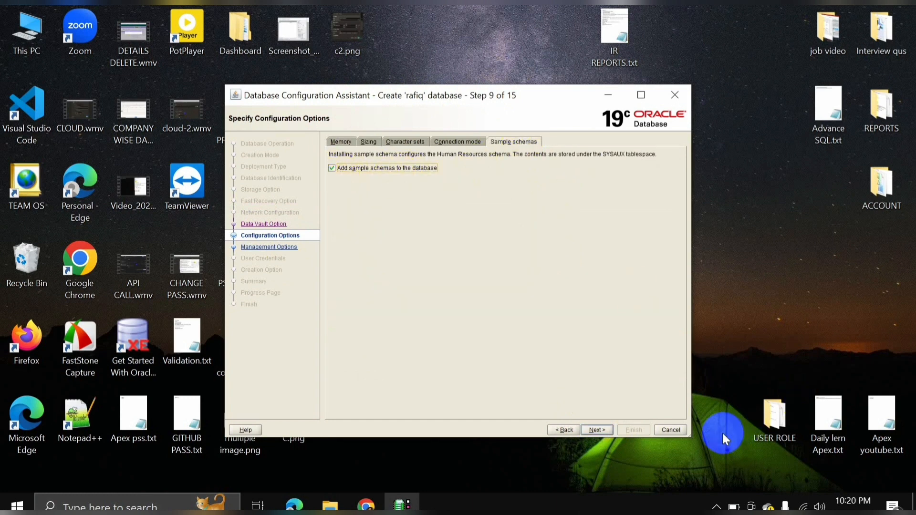
pyautogui.click(597, 428)
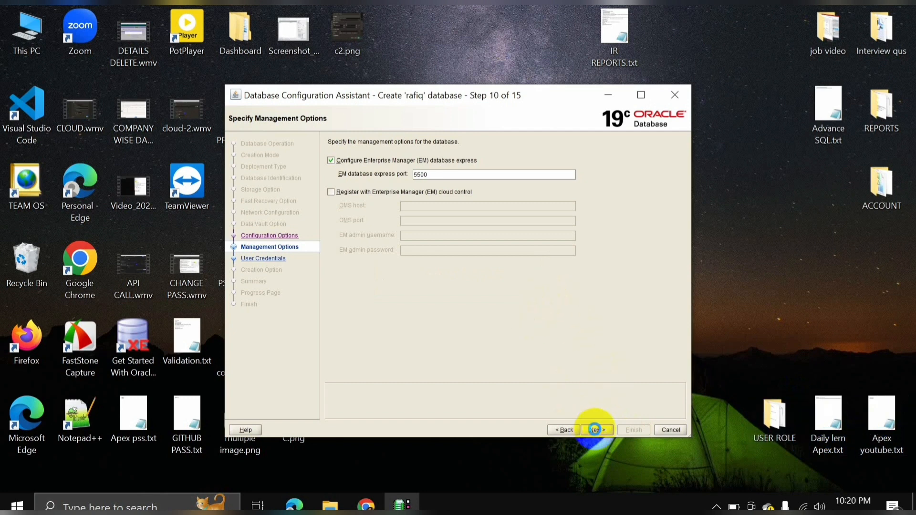
pyautogui.click(594, 430)
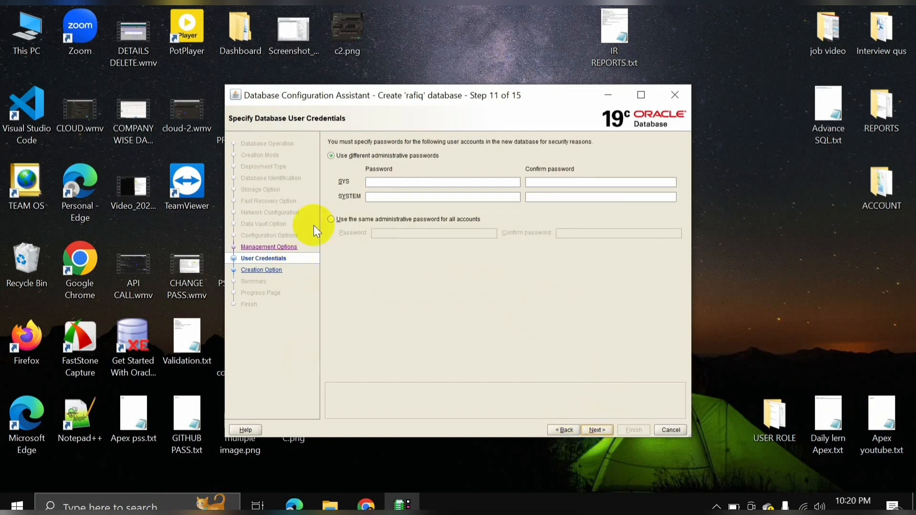
# Set one shared administrative password for all accounts and accept the non-standard password warning.
pyautogui.click(332, 220)
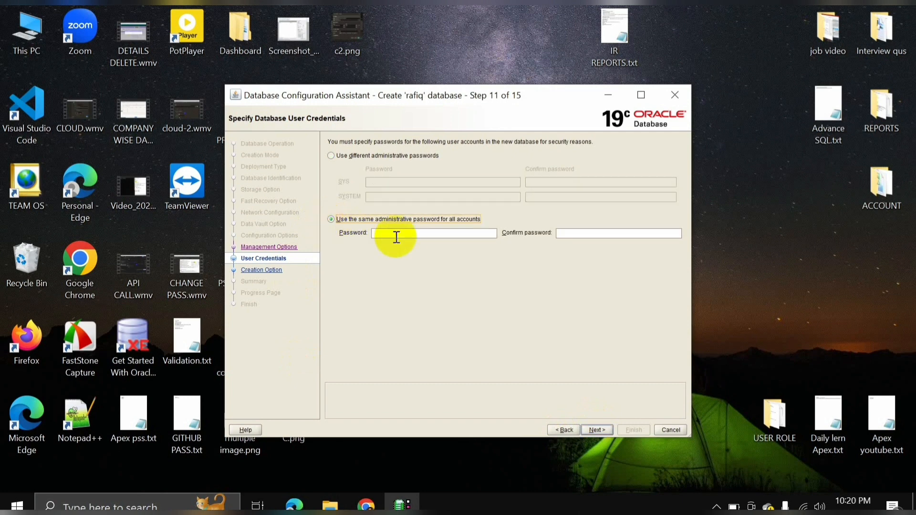
pyautogui.click(425, 236)
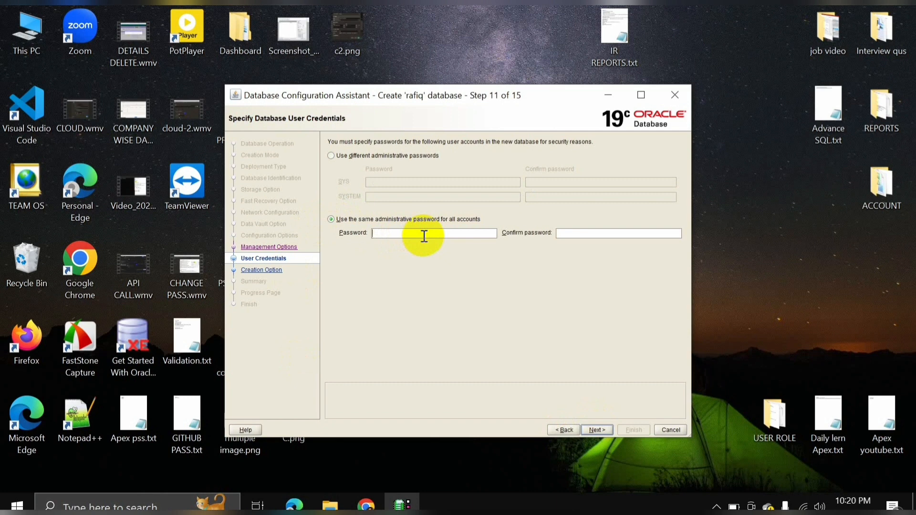
pyautogui.write('123')
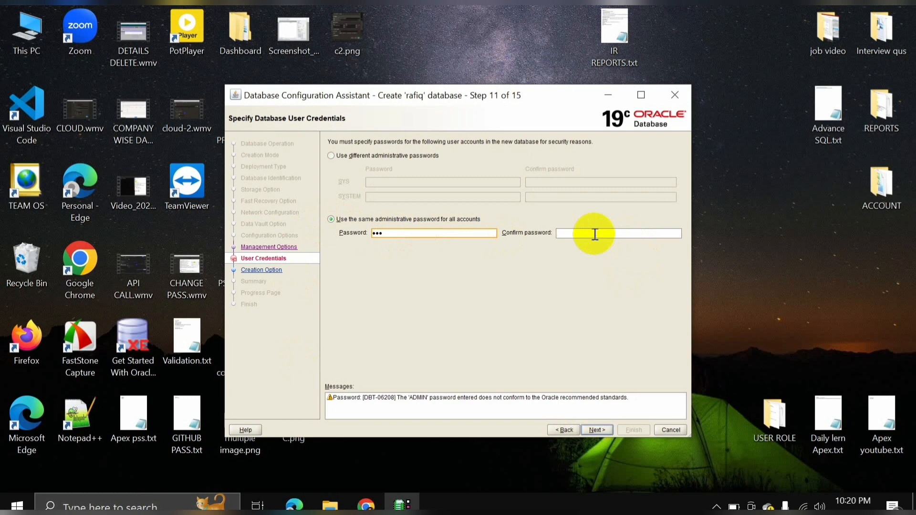
pyautogui.write('sys')
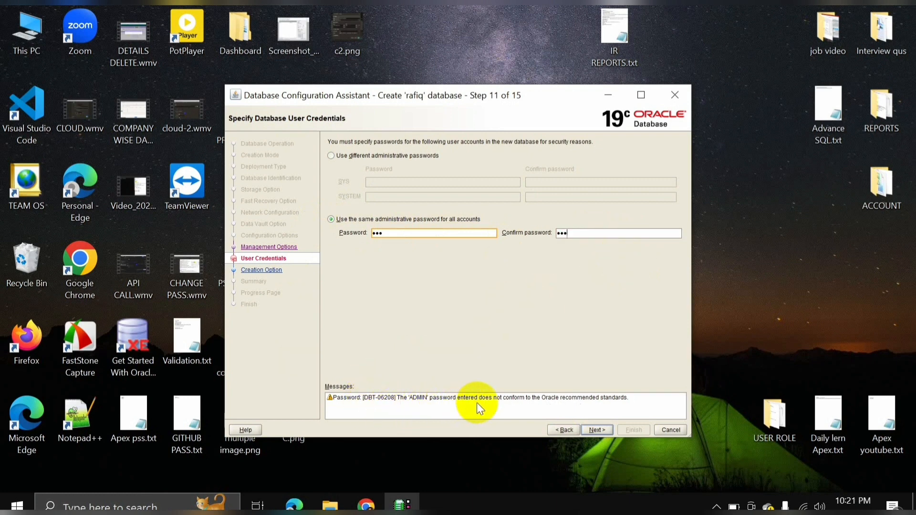
pyautogui.click(598, 430)
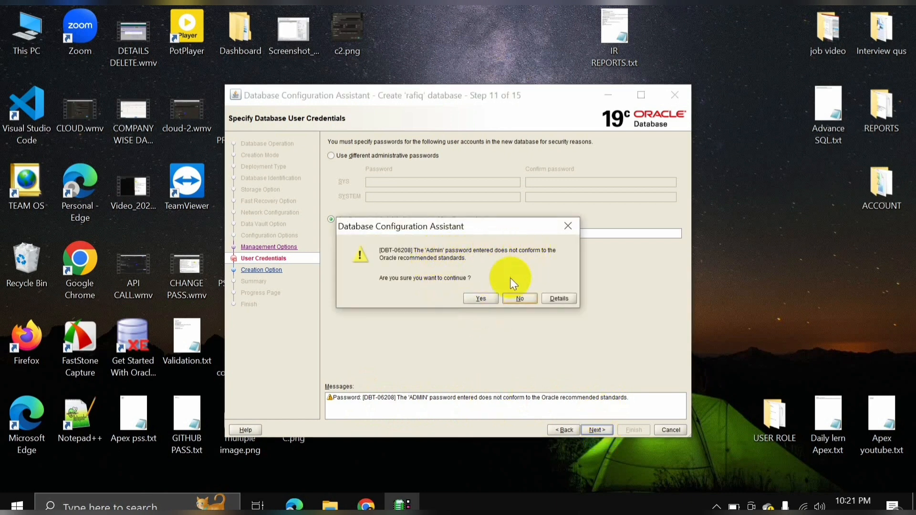
pyautogui.click(482, 302)
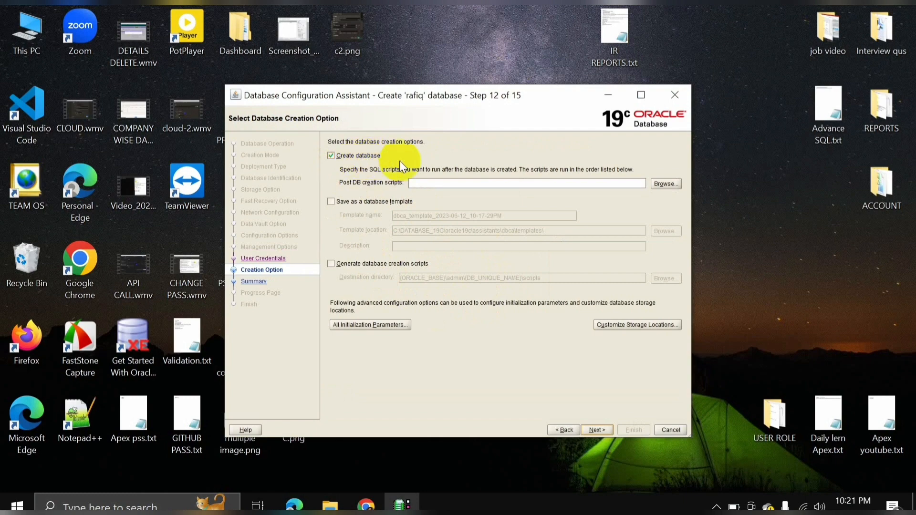
# Review the settings summary and start creating the rafiq database.
pyautogui.click(596, 430)
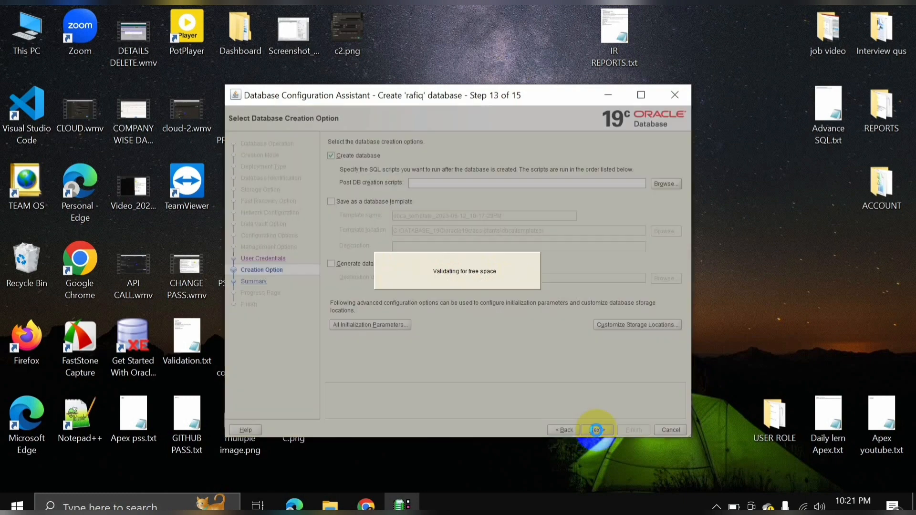
pyautogui.scroll(-5, 465, 302)
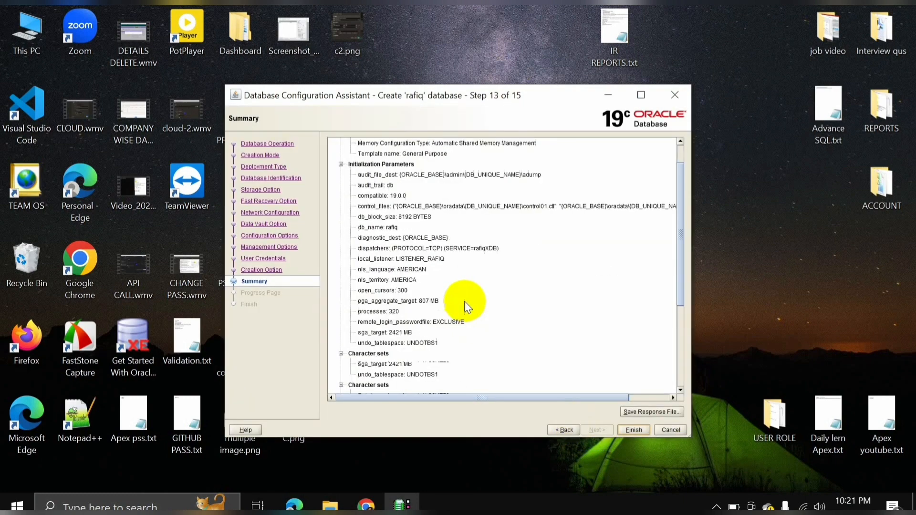
pyautogui.click(633, 430)
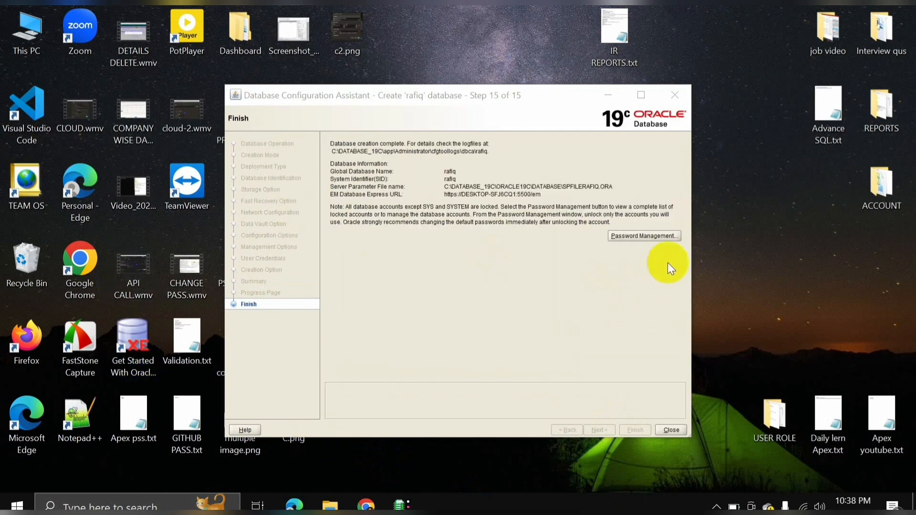
# In Password Management, give the HR account a new password and accept the weak-password warning.
pyautogui.click(641, 236)
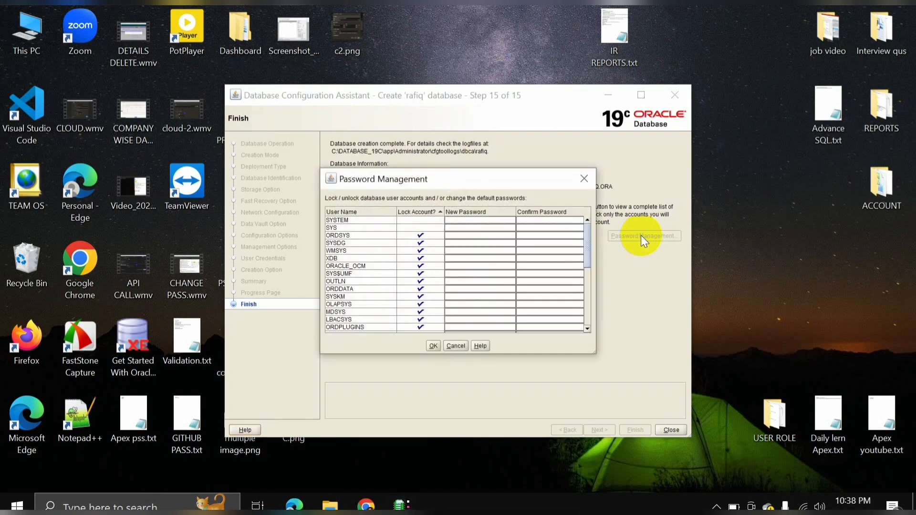
pyautogui.scroll(-2, 461, 253)
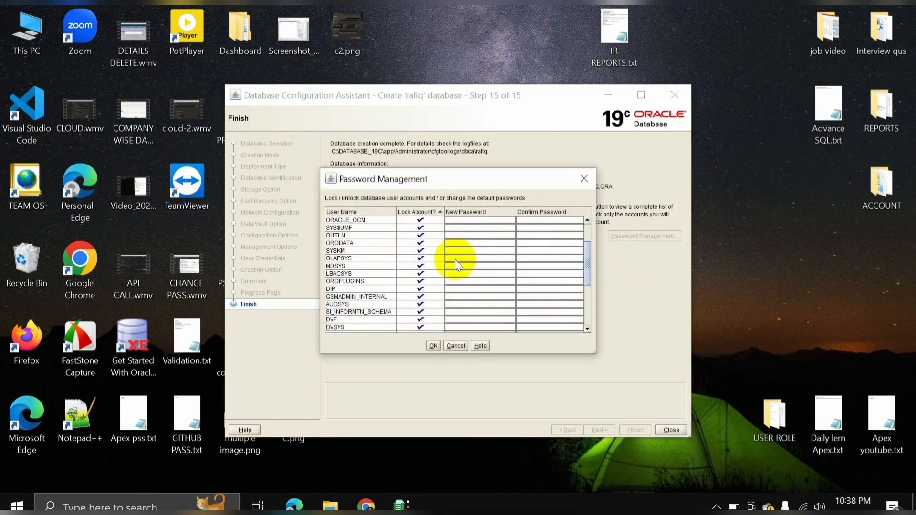
pyautogui.scroll(-2, 455, 259)
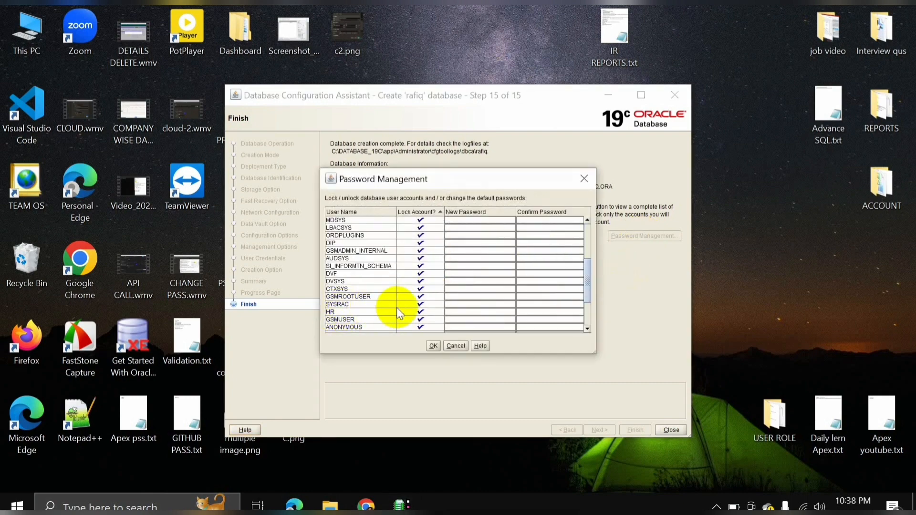
pyautogui.click(471, 311)
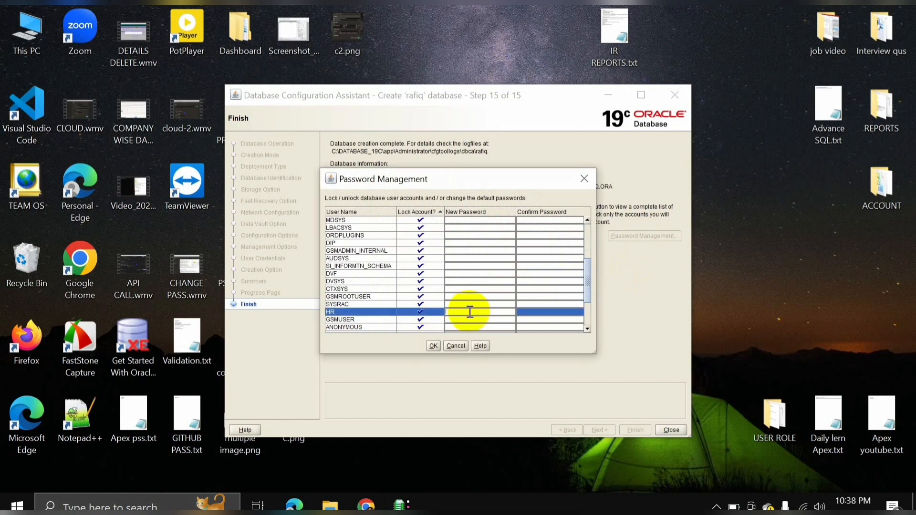
pyautogui.write('hr')
pyautogui.click(536, 314)
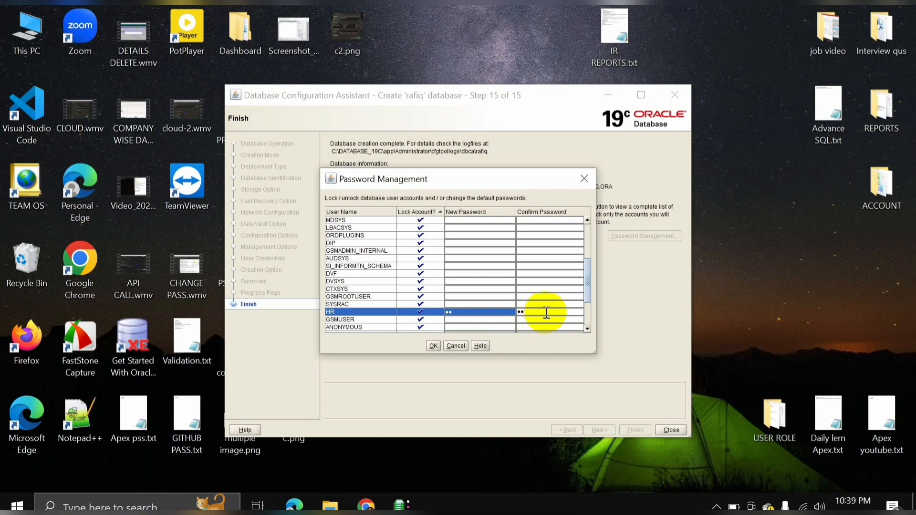
pyautogui.click(432, 347)
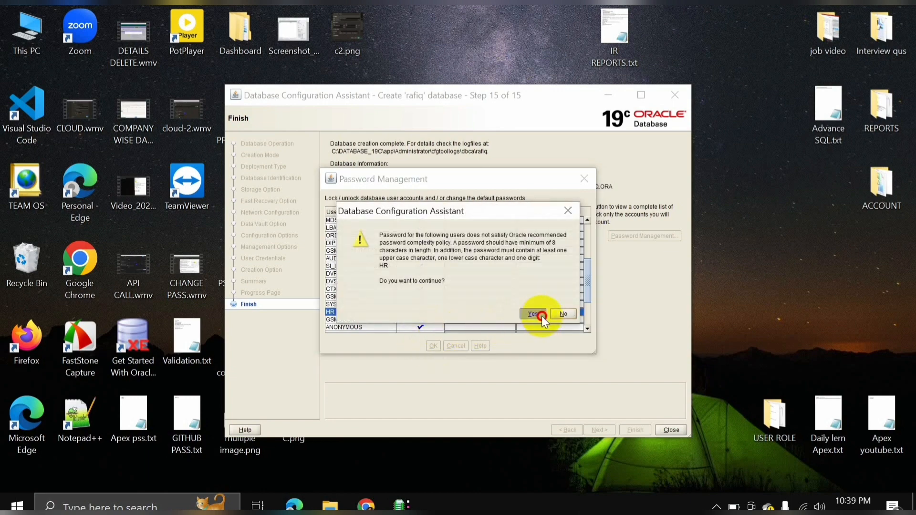
pyautogui.click(543, 316)
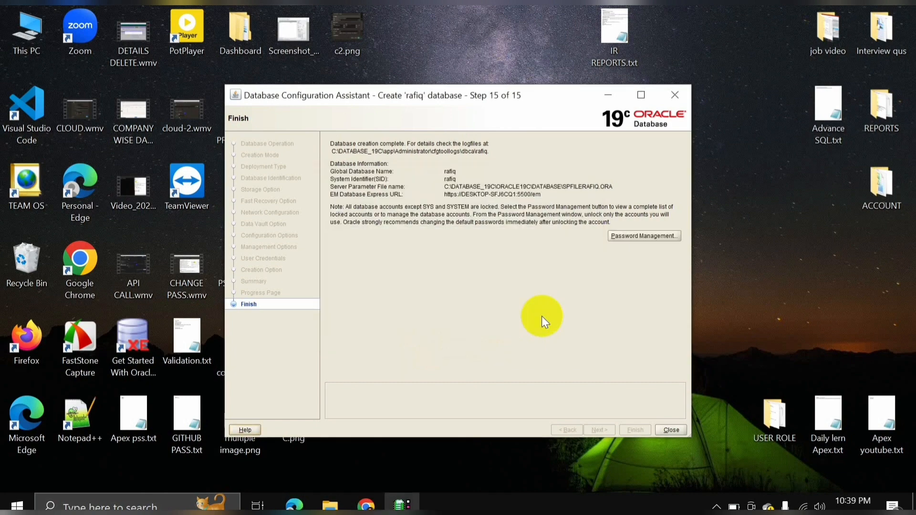
# Close the Database Configuration Assistant and refresh the desktop.
pyautogui.click(672, 430)
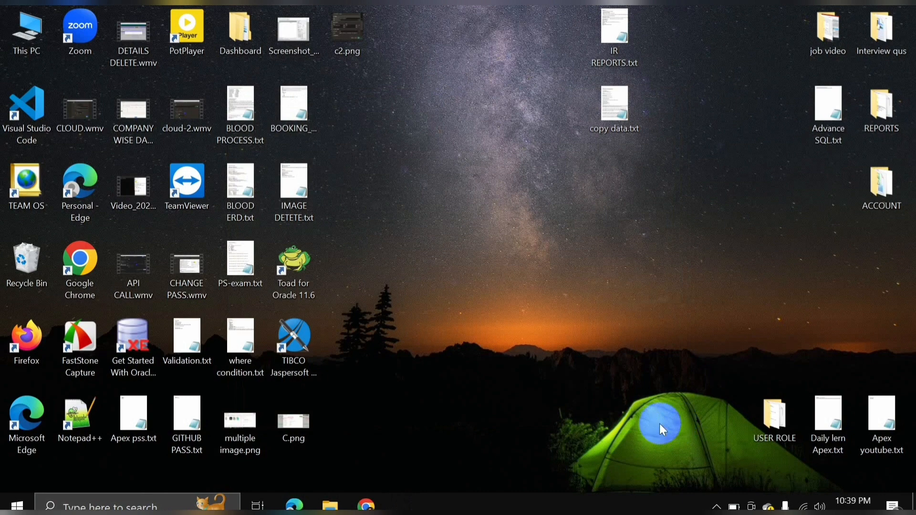
pyautogui.rightClick(489, 213)
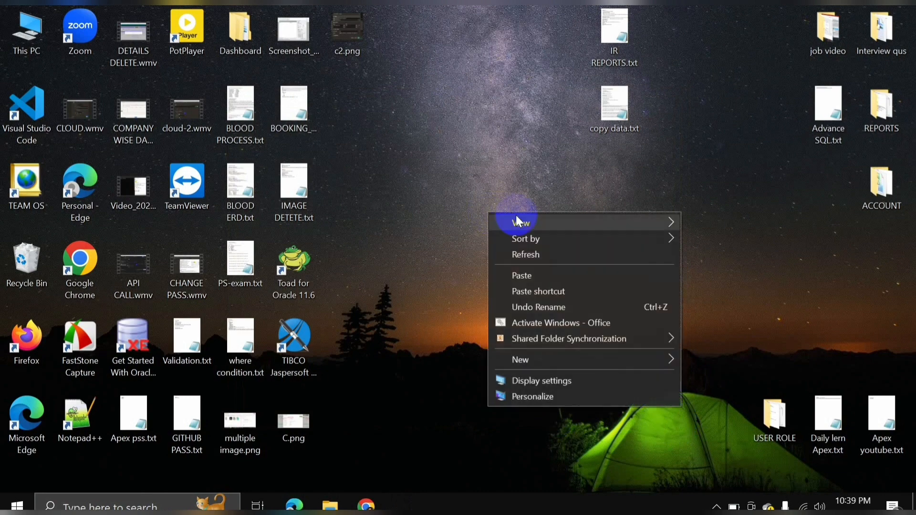
pyautogui.click(525, 257)
pyautogui.rightClick(510, 246)
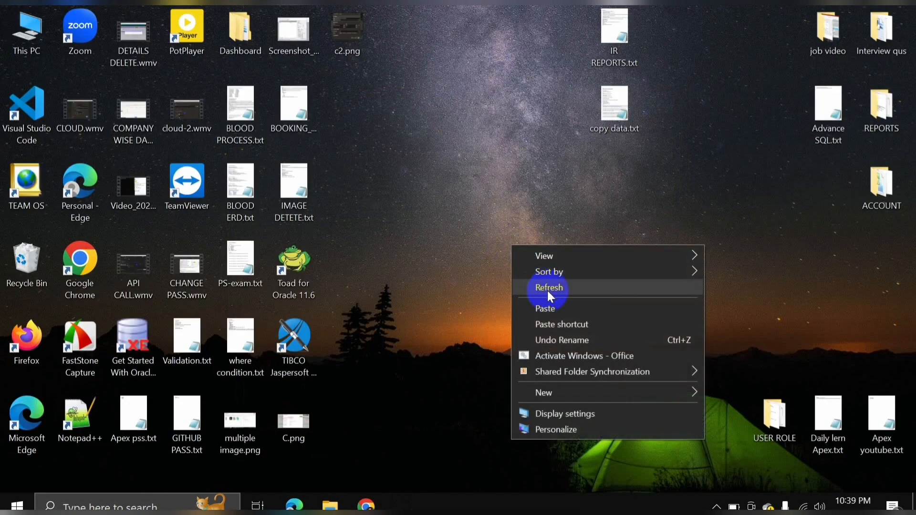
pyautogui.click(548, 293)
# Search Windows for 'sql' and launch SQL Plus from the results.
pyautogui.click(139, 499)
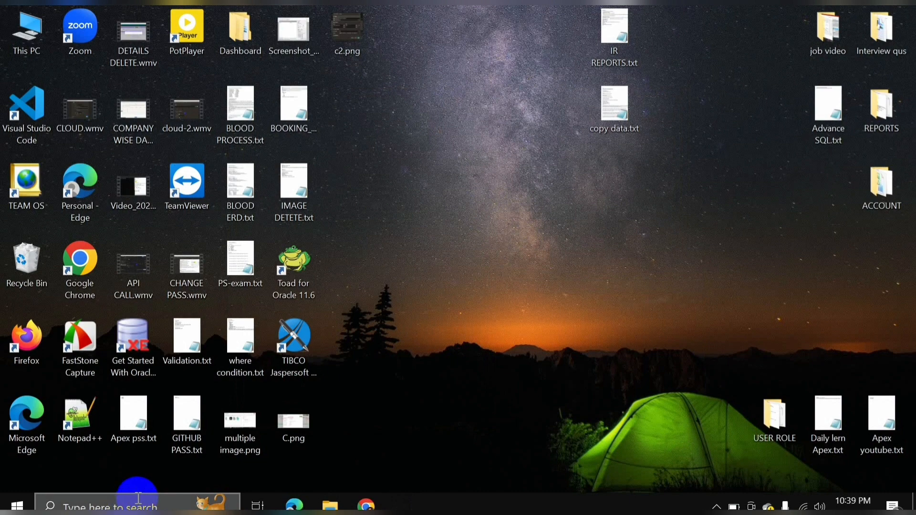
pyautogui.click(113, 499)
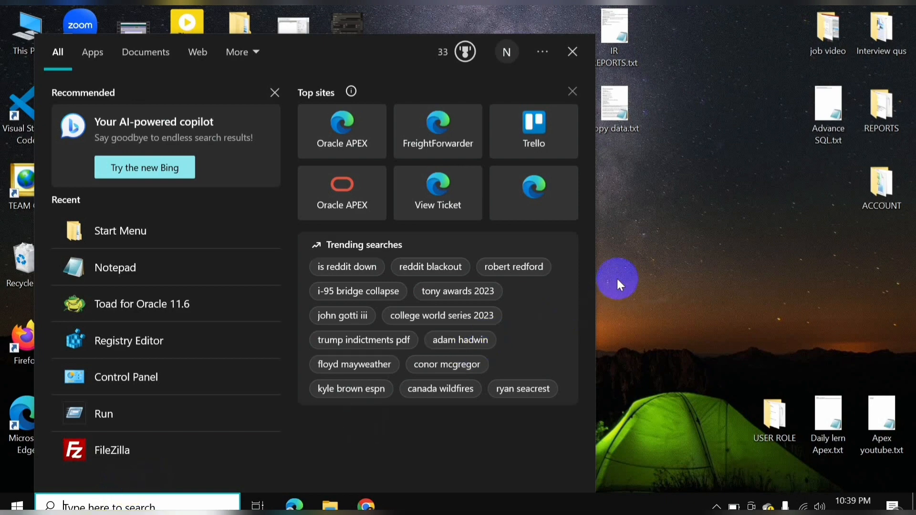
pyautogui.write('sql')
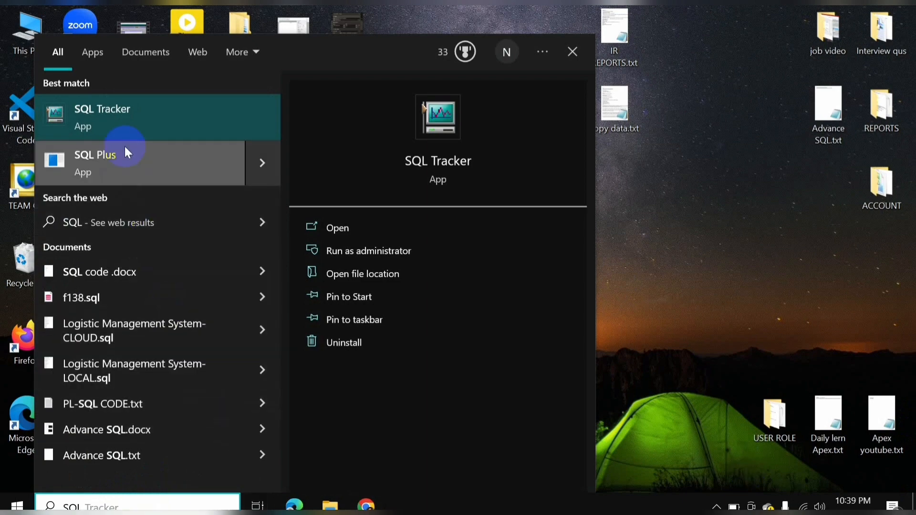
pyautogui.click(107, 168)
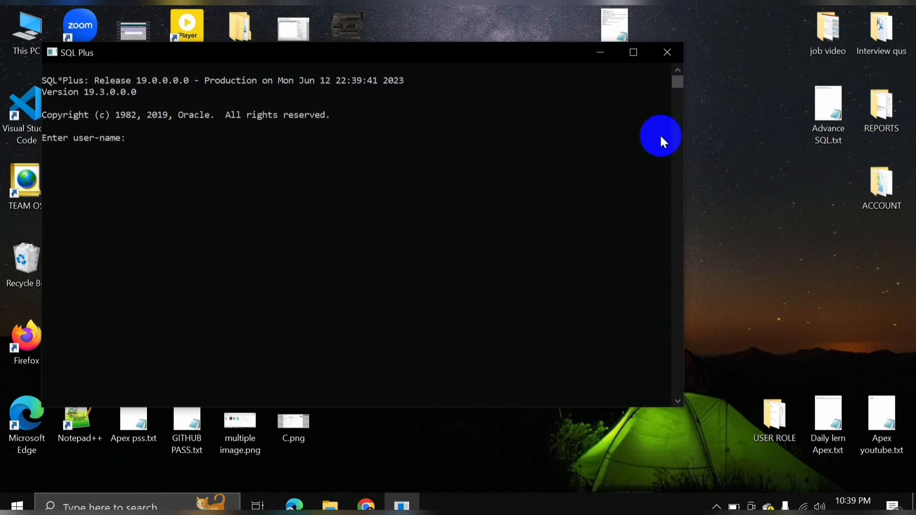
# Log in to SQL Plus as SYS AS SYSDBA with the SYS password.
pyautogui.write('SYS/SYS AS SYSDBA')
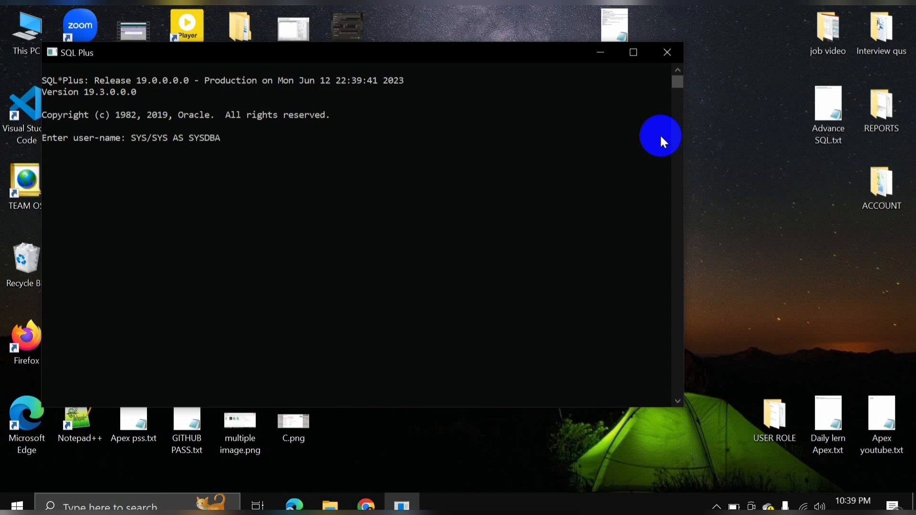
pyautogui.press('Return')
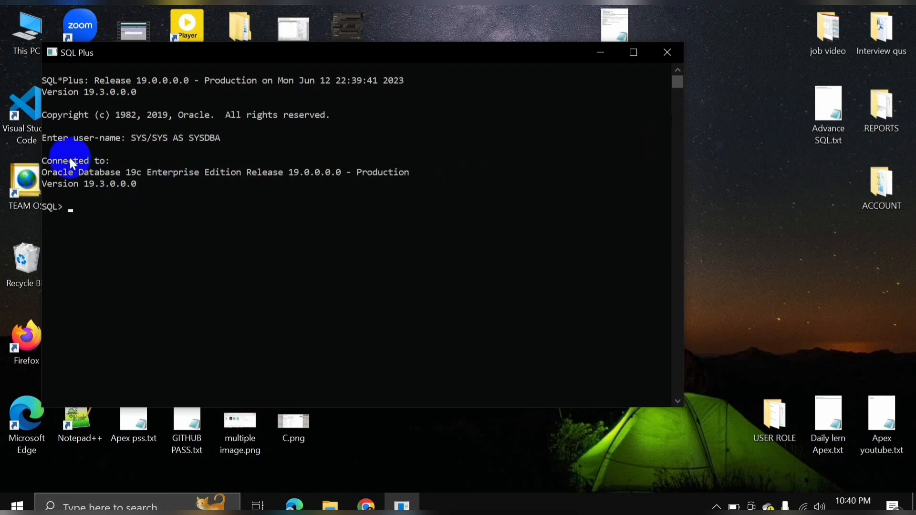
pyautogui.click(81, 164)
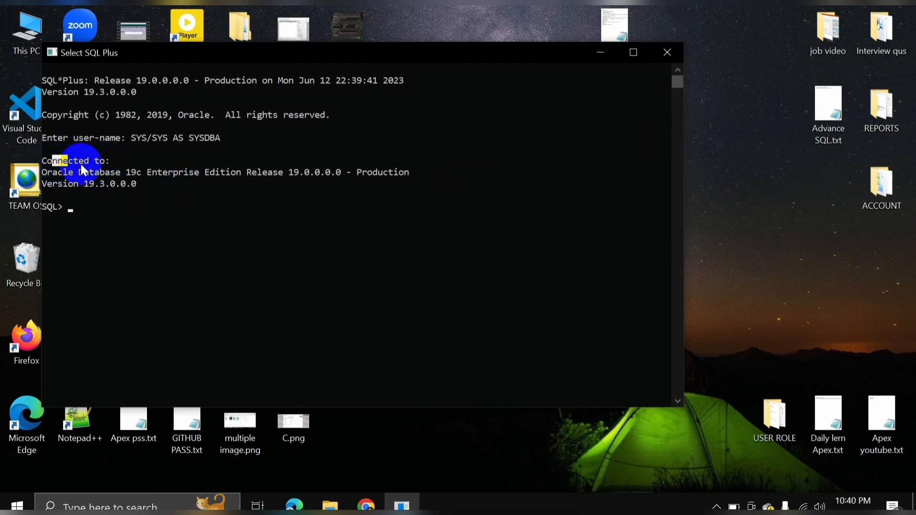
pyautogui.click(145, 225)
pyautogui.write('CONN')
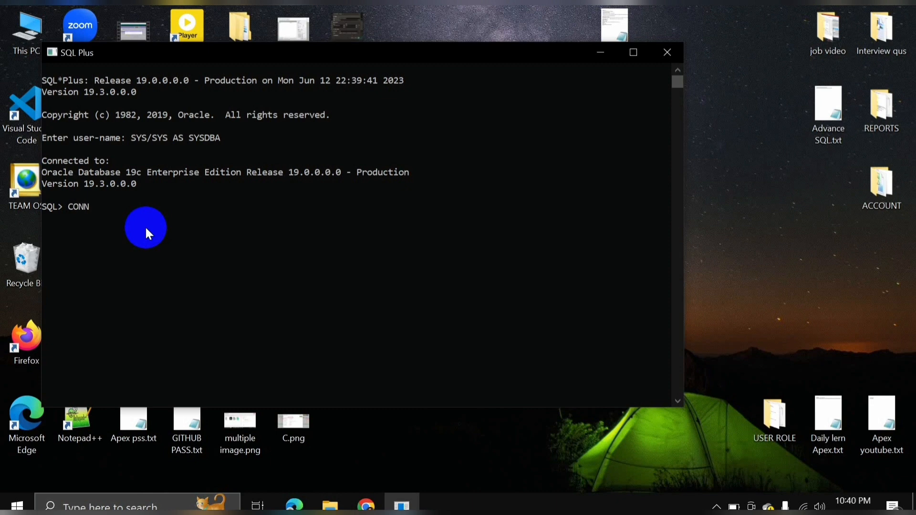
pyautogui.moveTo(132, 137); pyautogui.dragTo(220, 137)
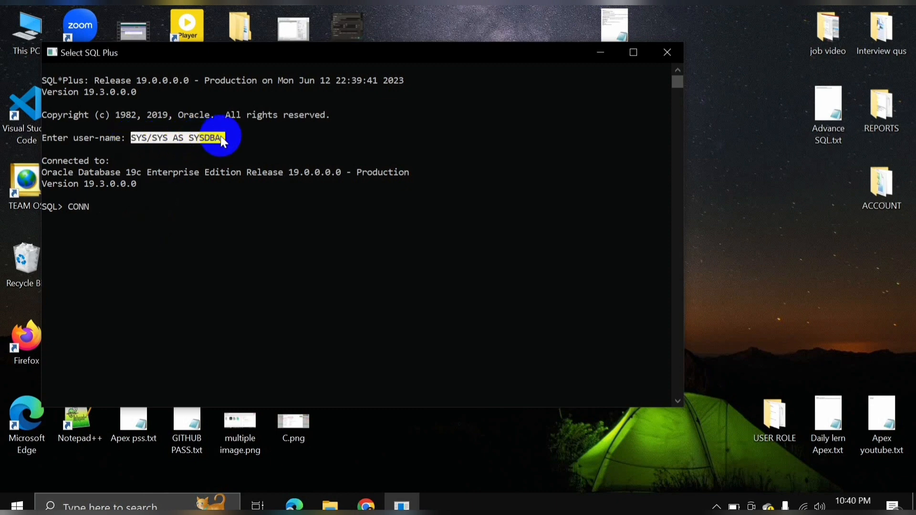
pyautogui.rightClick(217, 135)
pyautogui.rightClick(217, 134)
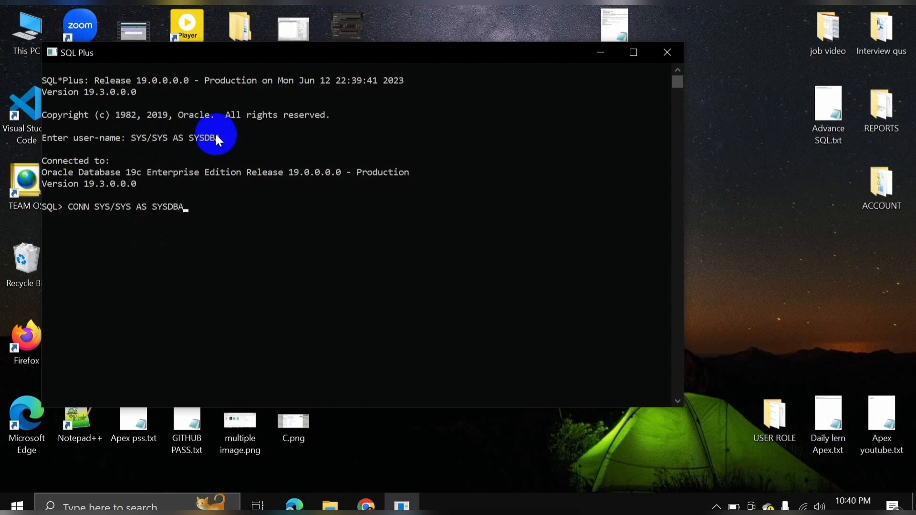
pyautogui.press('Left')
pyautogui.press('Left')
pyautogui.press('Left')
pyautogui.press('Left')
pyautogui.press('Left')
pyautogui.press('Left')
pyautogui.press('Left')
pyautogui.press('Left')
pyautogui.write('@RAFIQ')
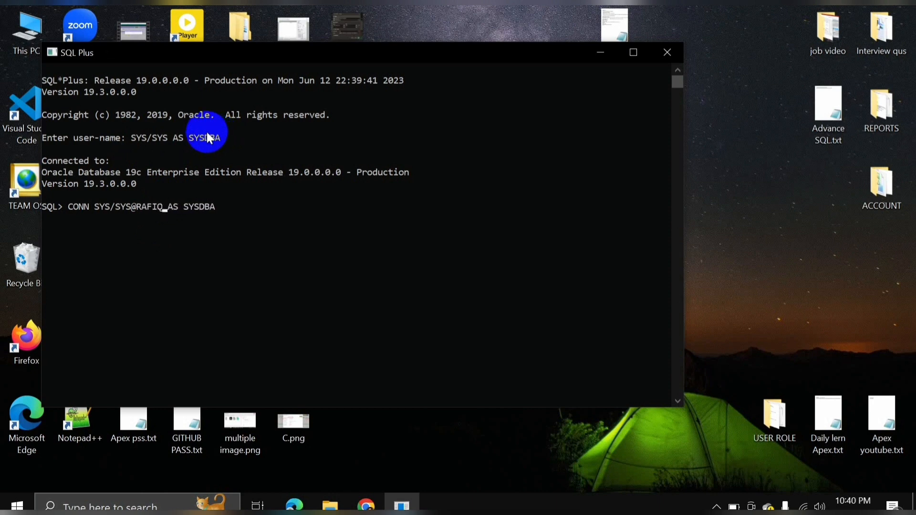
pyautogui.press('Return')
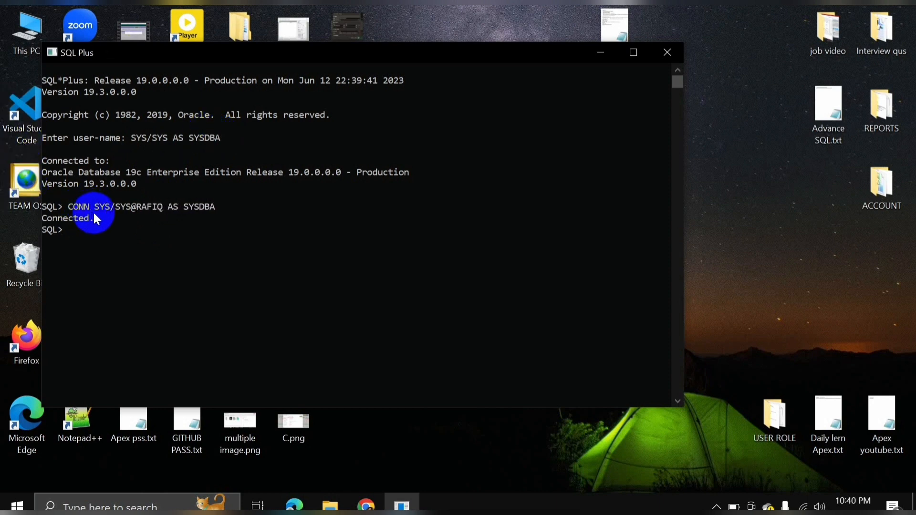
pyautogui.moveTo(101, 218); pyautogui.dragTo(44, 221)
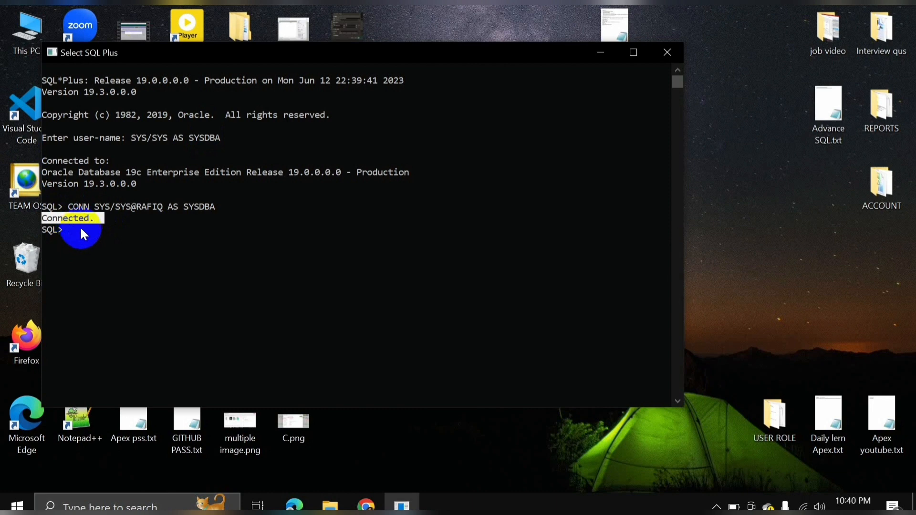
pyautogui.moveTo(165, 207); pyautogui.dragTo(136, 205)
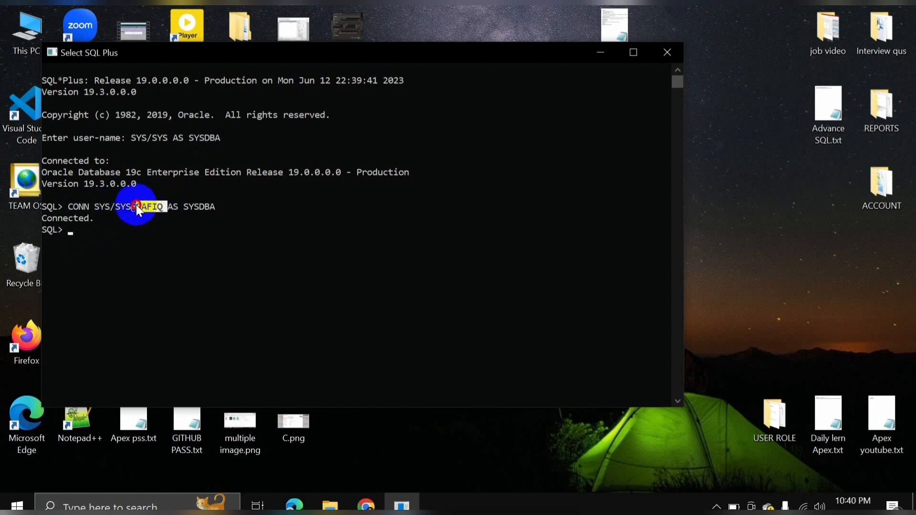
pyautogui.click(98, 231)
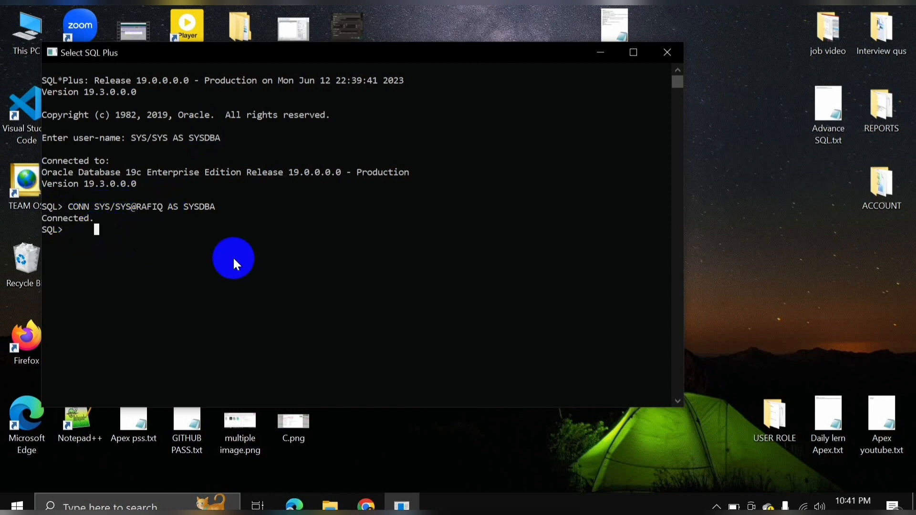
pyautogui.write('CONN')
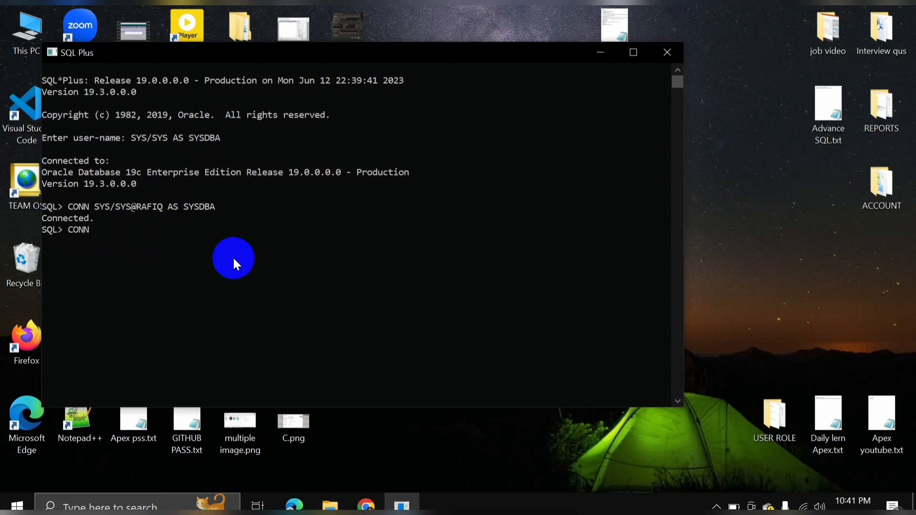
pyautogui.write(' HR/HR@RAFIQ')
pyautogui.press('Return')
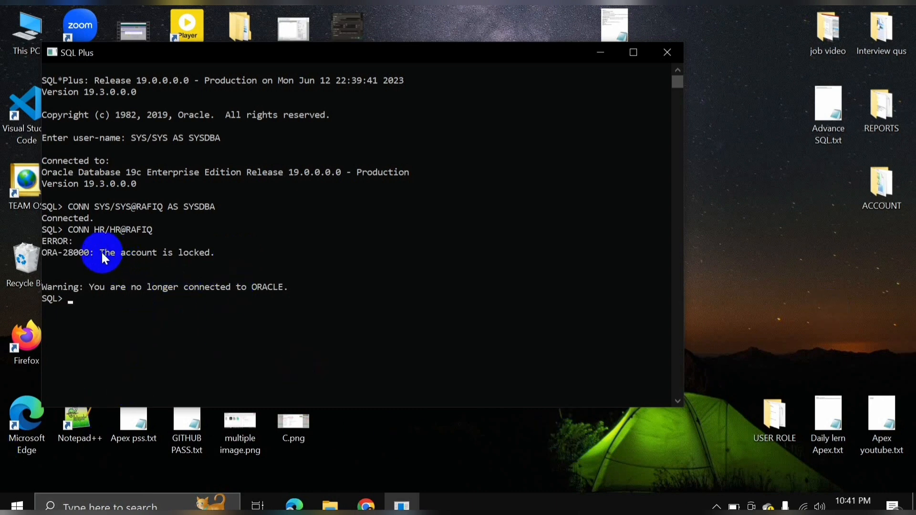
pyautogui.moveTo(101, 251); pyautogui.dragTo(214, 248)
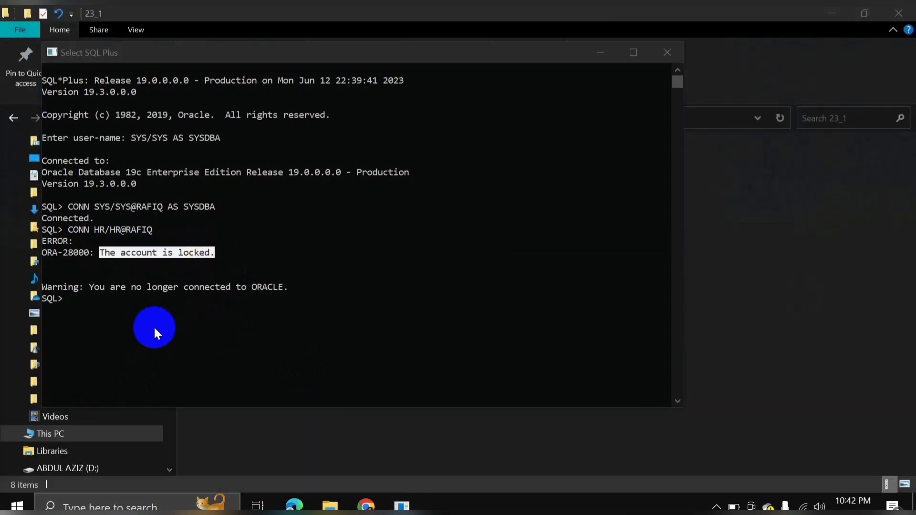
# Rerun the earlier SYSDBA CONN command to reconnect to RAFIQ.
pyautogui.click(147, 322)
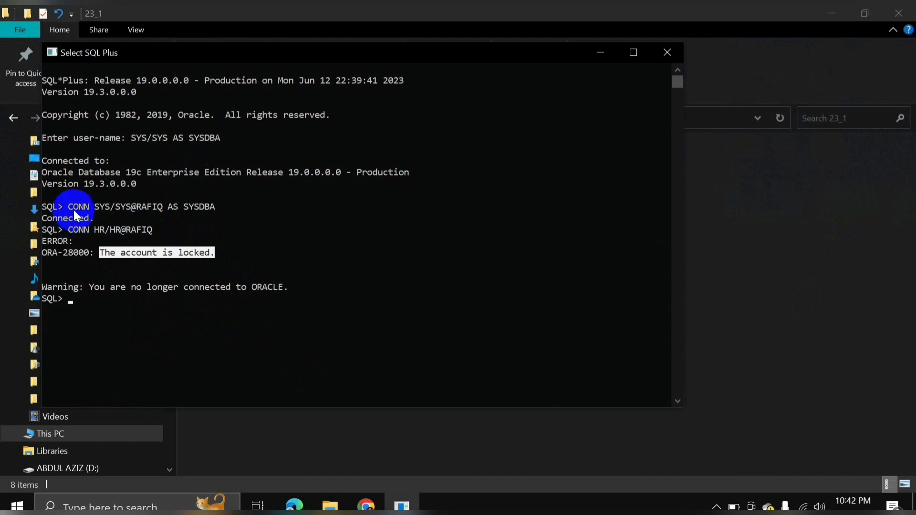
pyautogui.moveTo(69, 206); pyautogui.dragTo(215, 201)
pyautogui.rightClick(215, 201)
pyautogui.rightClick(216, 201)
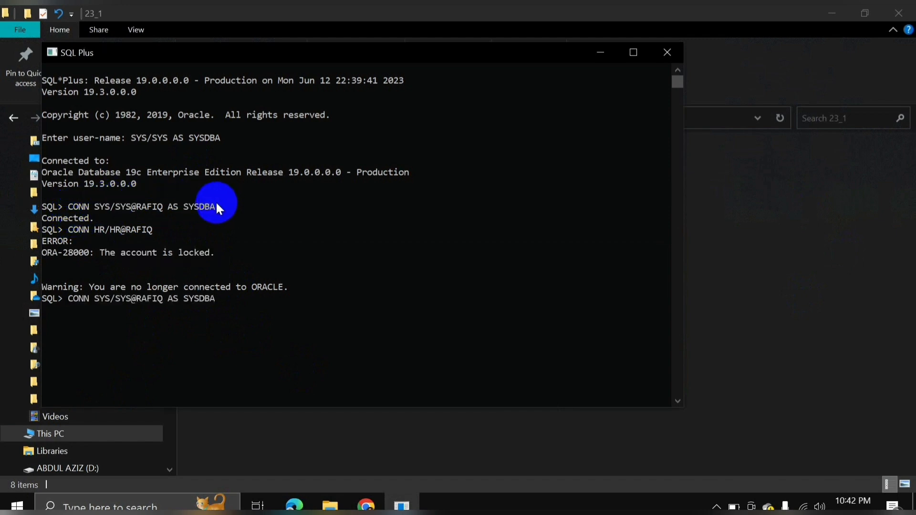
pyautogui.press('Return')
# Reset HR's password with ALTER USER HR IDENTIFIED BY, getting 'User altered.'.
pyautogui.write('ALTER ')
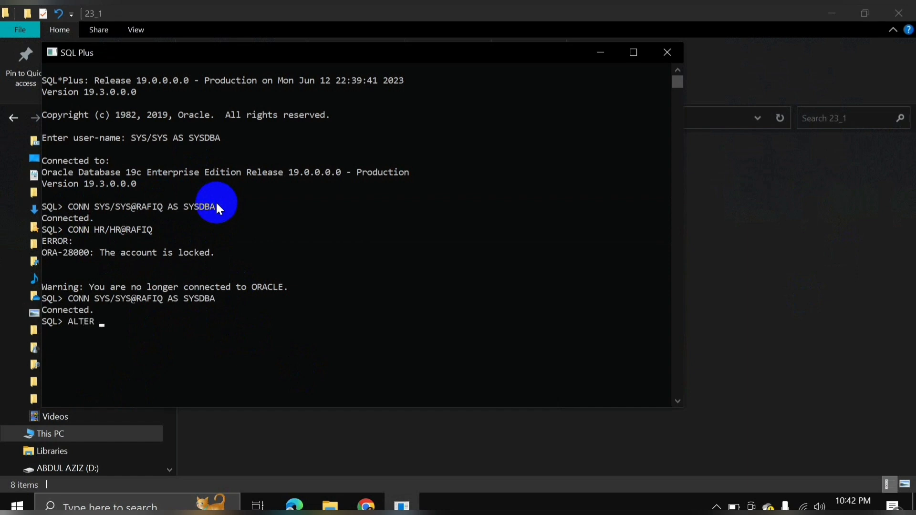
pyautogui.write('USER HR IDENTIFIE')
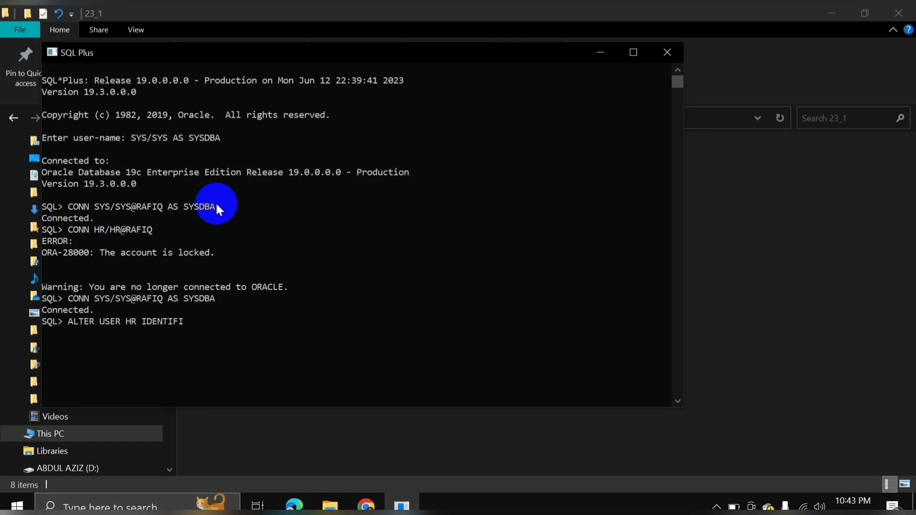
pyautogui.write('D BY HR')
pyautogui.press('Return')
pyautogui.write(';')
pyautogui.press('Return')
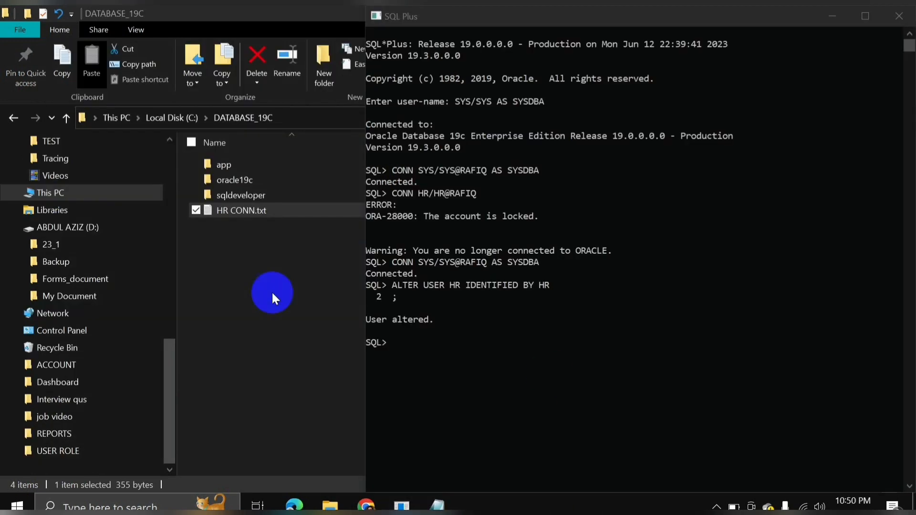
# Open the HR CONN.txt notes and run its HR ACCOUNT UNLOCK command in SQL Plus.
pyautogui.doubleClick(240, 212)
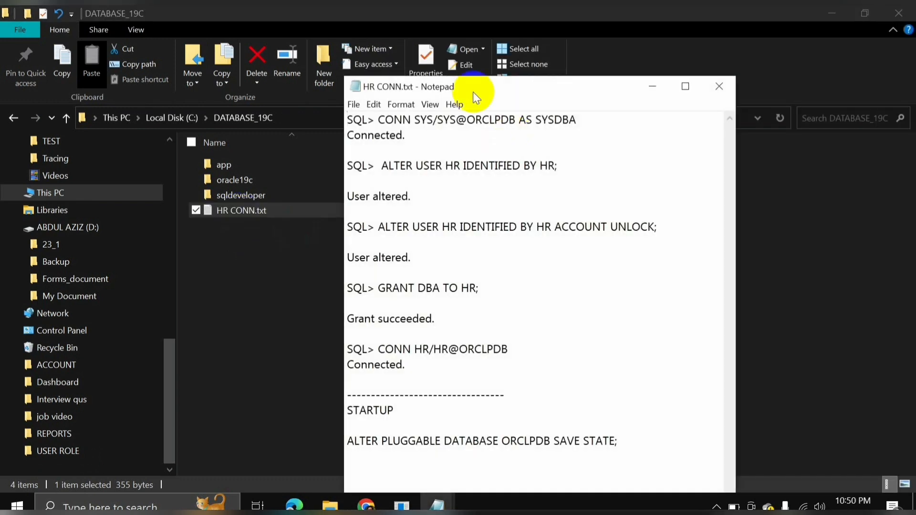
pyautogui.moveTo(461, 86); pyautogui.dragTo(156, 19)
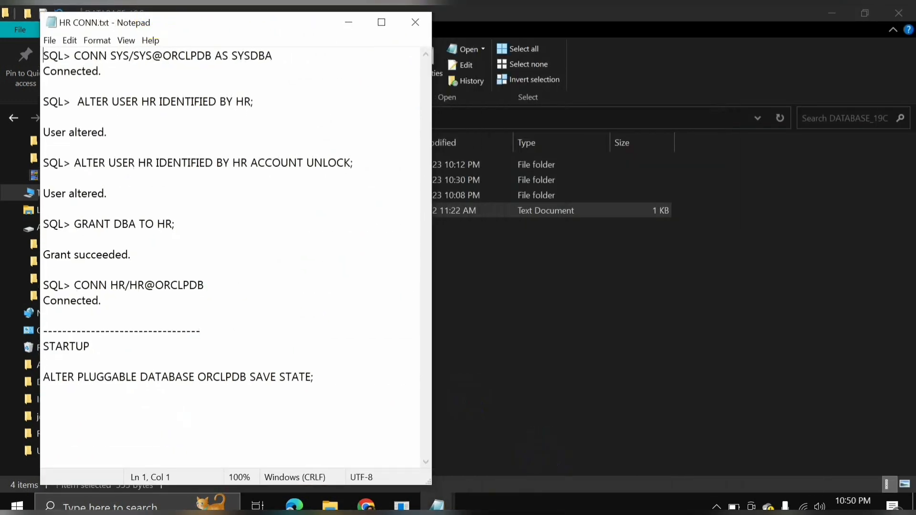
pyautogui.click(407, 506)
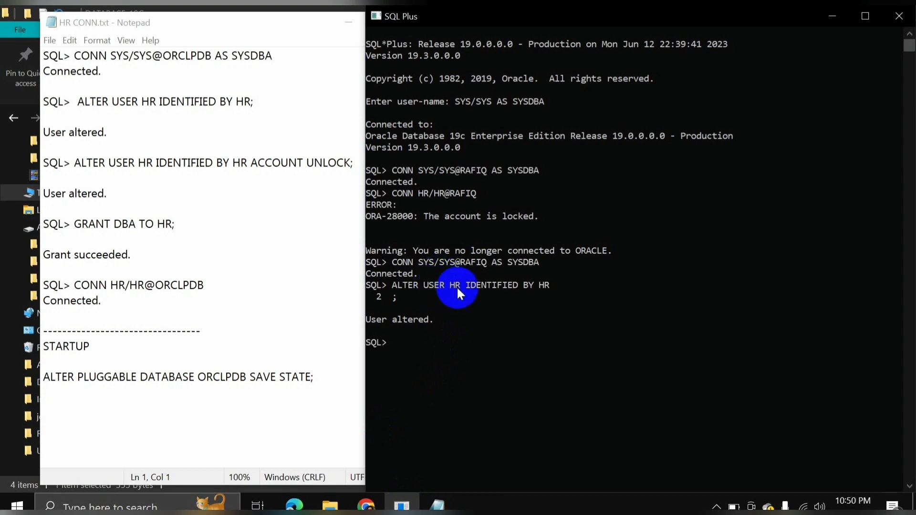
pyautogui.click(144, 191)
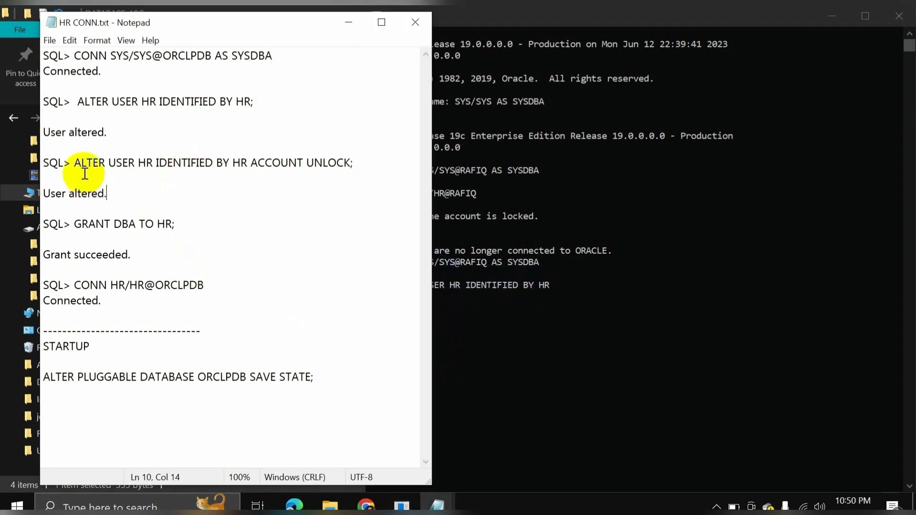
pyautogui.moveTo(74, 162); pyautogui.dragTo(354, 163)
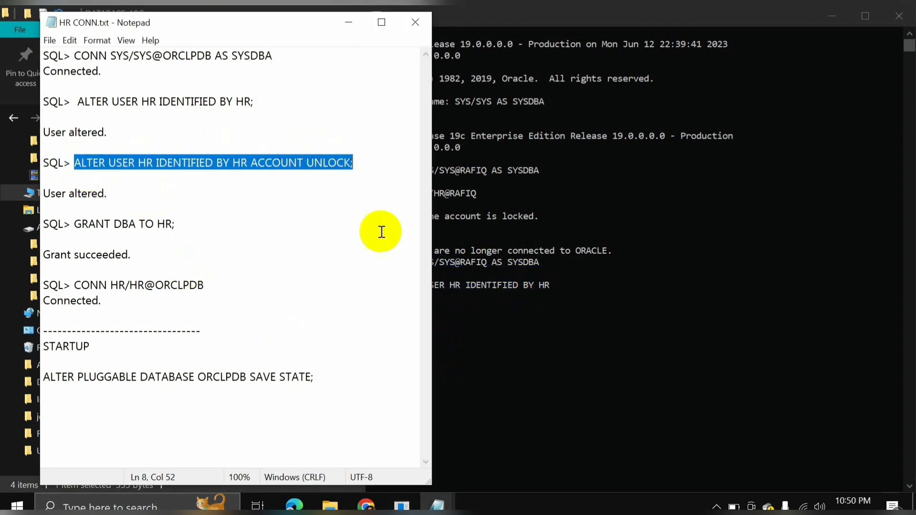
pyautogui.click(569, 320)
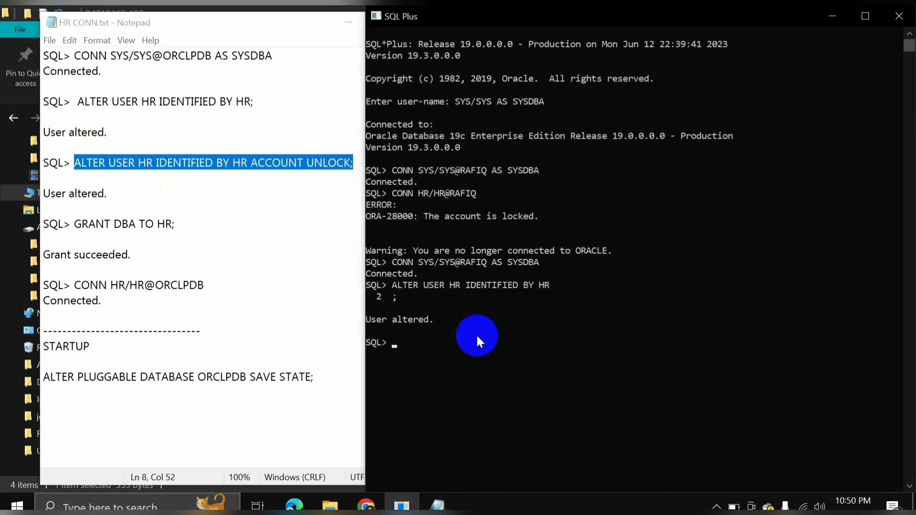
pyautogui.write('ALTER USER HR IDENTIFIED BY HR ACCOUNT UNLOCK;')
pyautogui.press('Return')
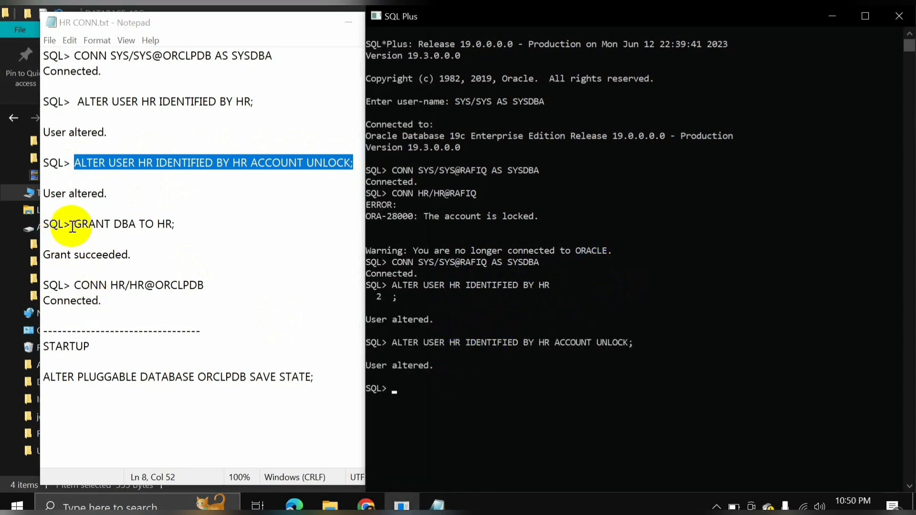
# Copy GRANT DBA TO HR from the notes and run it in SQL Plus, getting 'Grant succeeded.'.
pyautogui.moveTo(74, 224); pyautogui.dragTo(180, 223)
pyautogui.hotkey('ctrl', 'c')
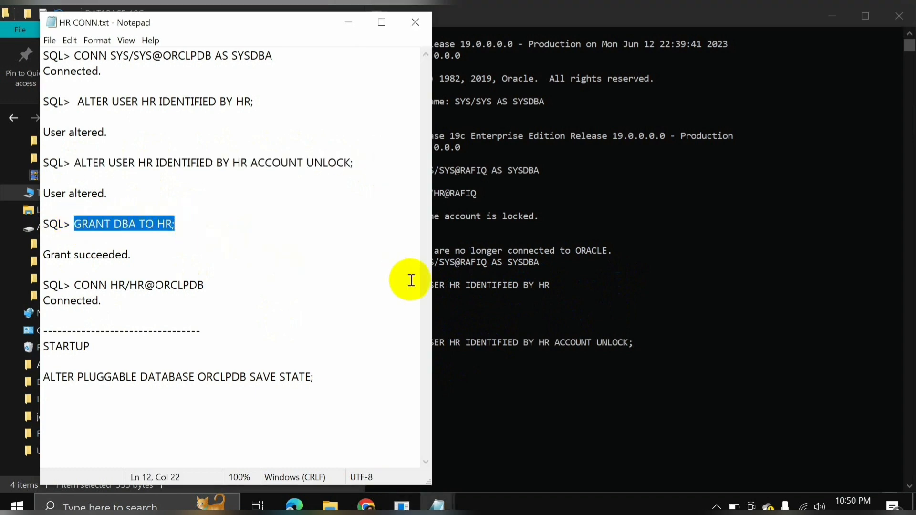
pyautogui.click(497, 386)
pyautogui.hotkey('ctrl', 'v')
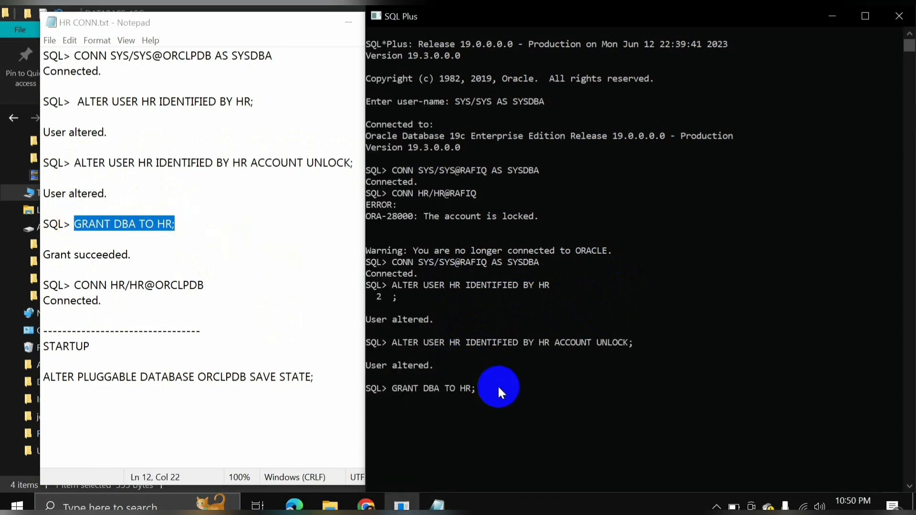
pyautogui.press('Return')
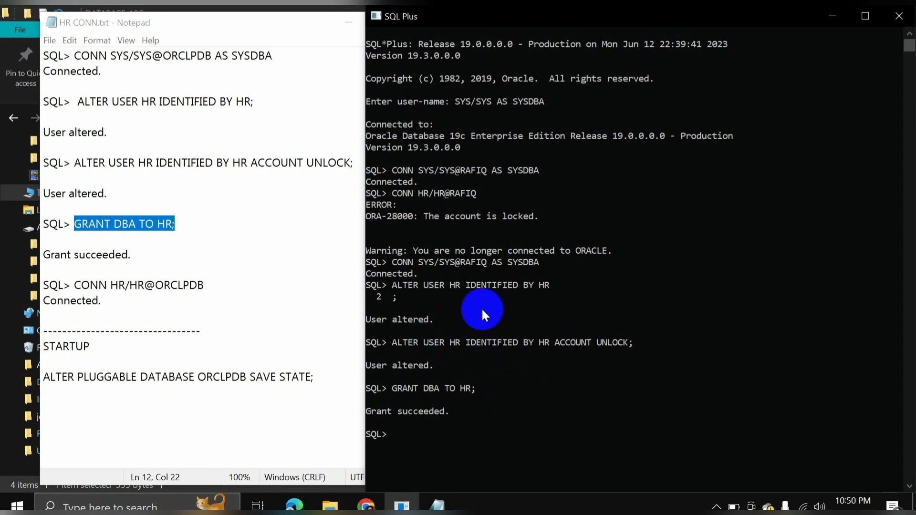
pyautogui.click(467, 411)
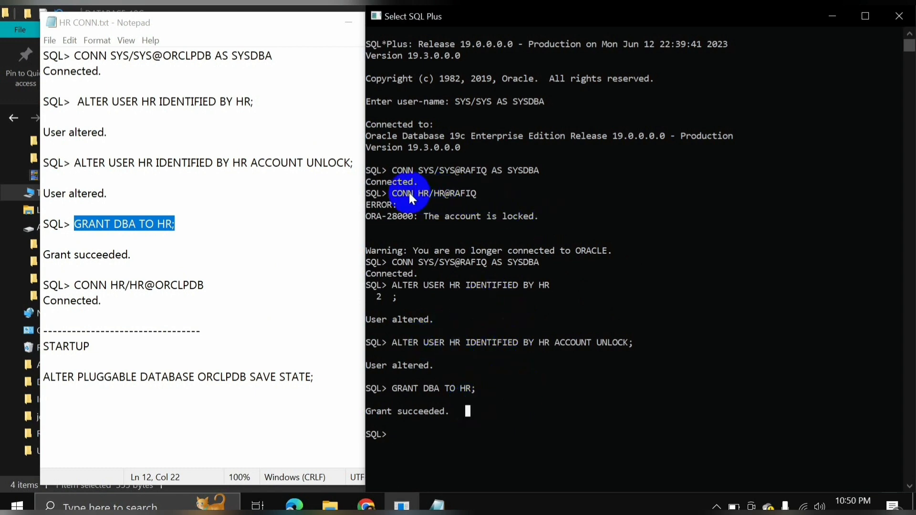
# Connect to RAFIQ as the HR user by rerunning the earlier CONN command.
pyautogui.moveTo(394, 193); pyautogui.dragTo(479, 195)
pyautogui.rightClick(477, 192)
pyautogui.rightClick(477, 192)
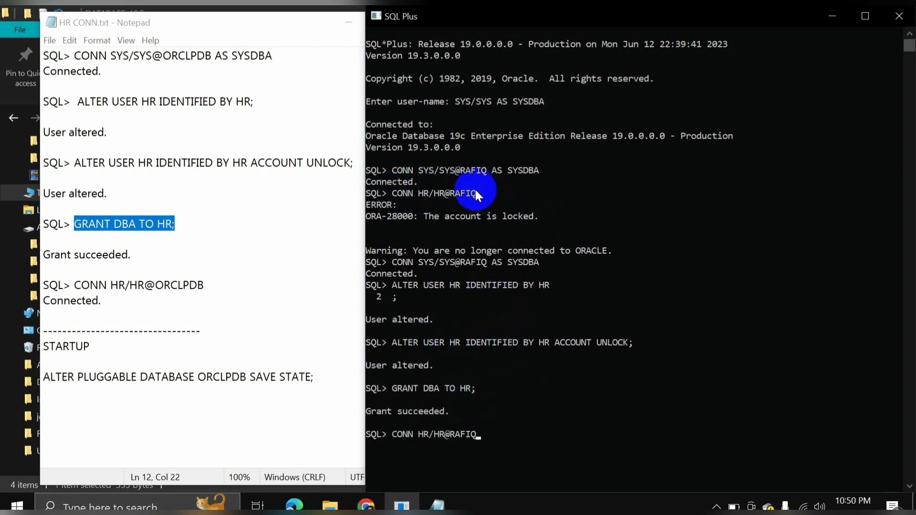
pyautogui.press('Return')
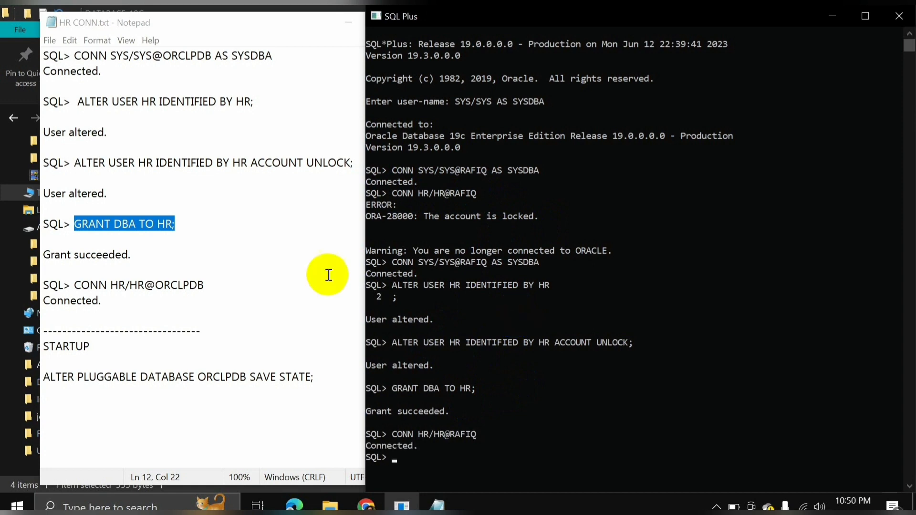
# Maximize SQL Plus and run SELECT * FROM EMPLOYEES; to list the employee rows.
pyautogui.click(340, 22)
pyautogui.click(866, 17)
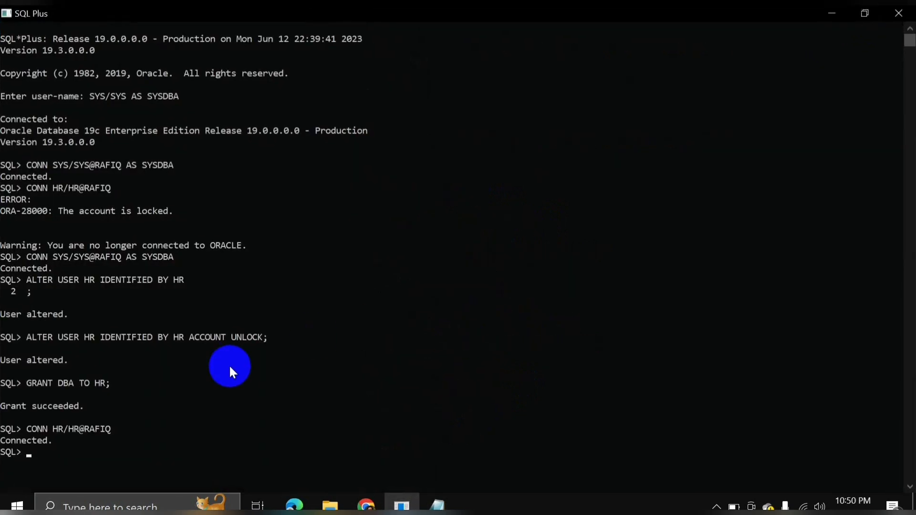
pyautogui.write('SELEC')
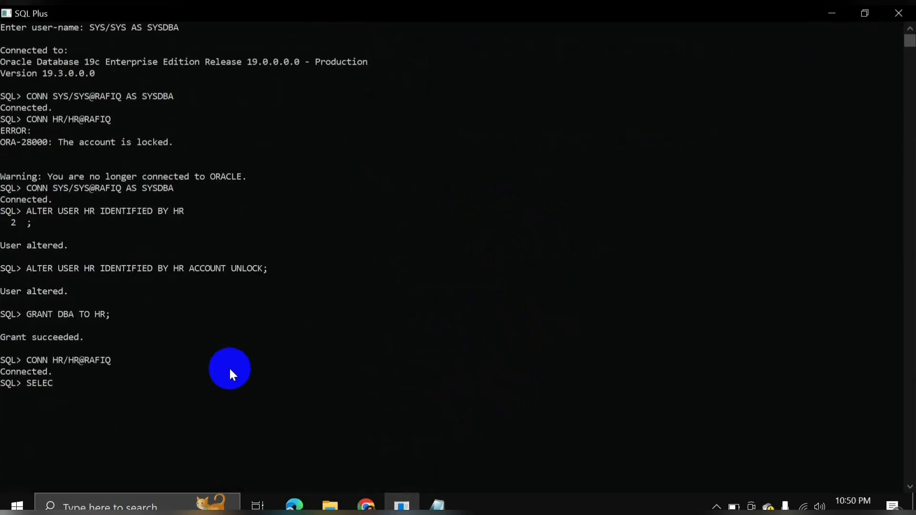
pyautogui.write('T * FROM EMPLOYEES;')
pyautogui.press('Return')
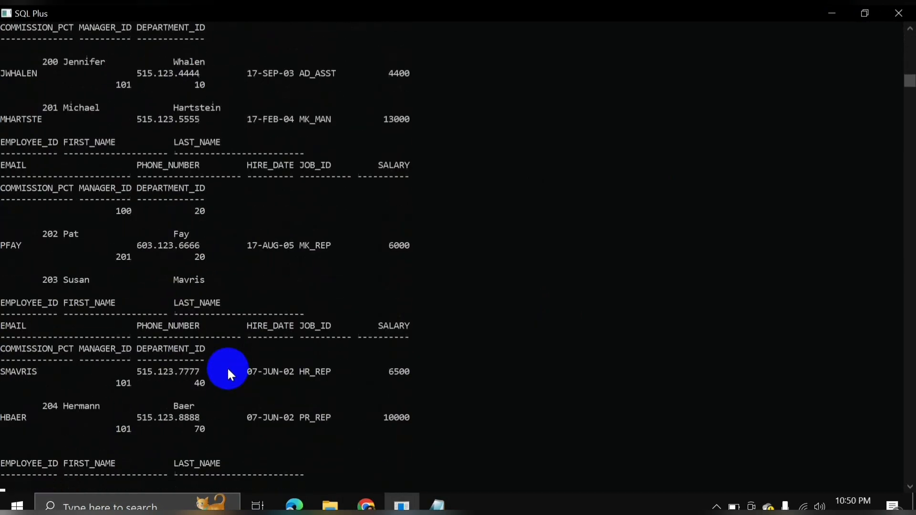
pyautogui.scroll(15, 223, 367)
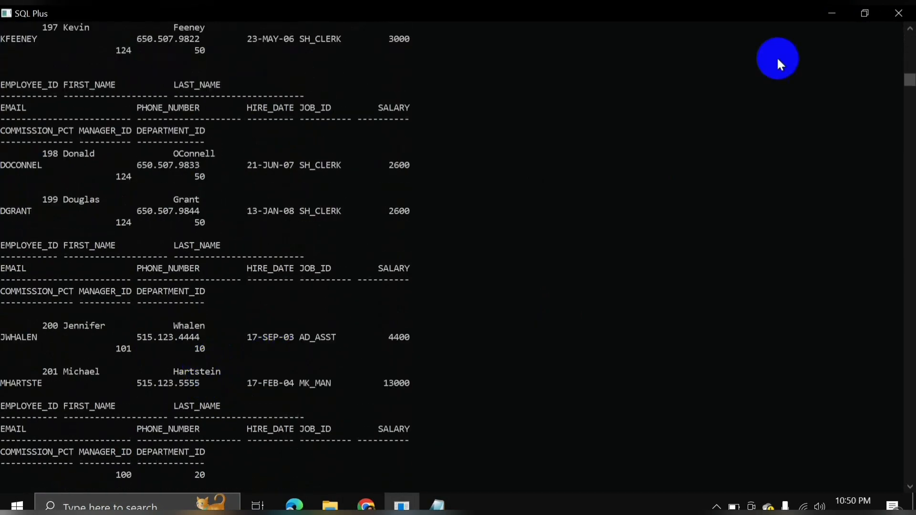
# Paste the JDK installer file into the DATABASE_19C folder.
pyautogui.click(832, 13)
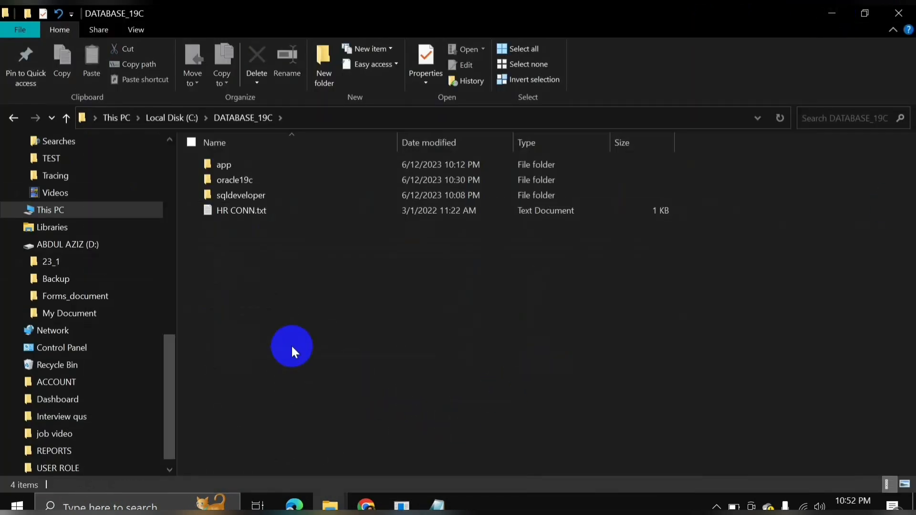
pyautogui.hotkey('ctrl', 'v')
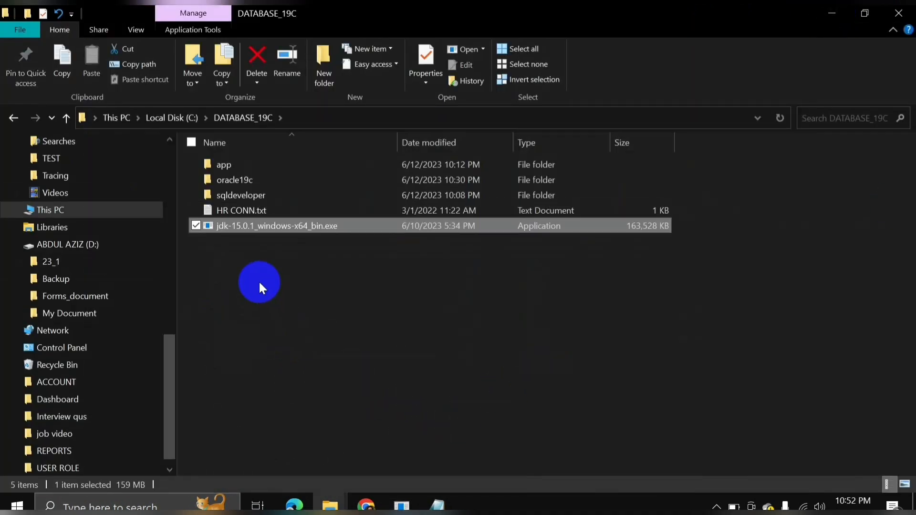
pyautogui.click(243, 278)
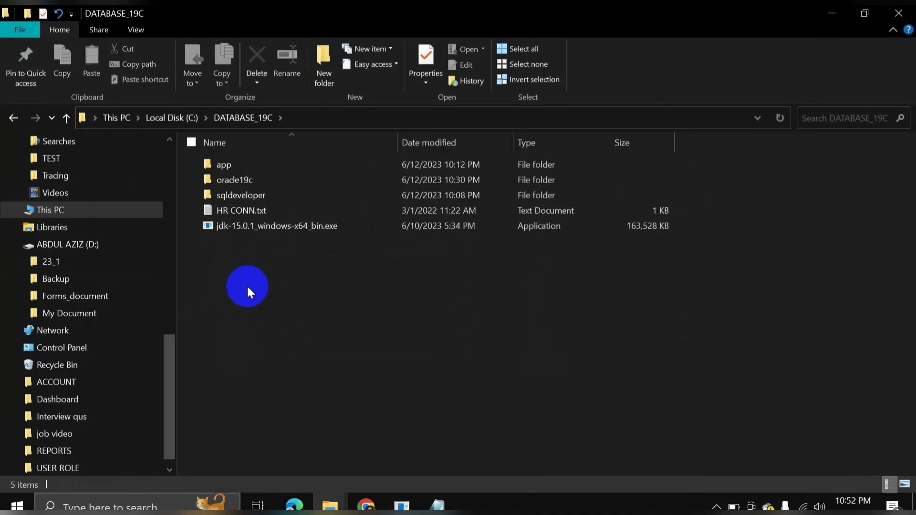
# Run jdk-15.0.1_windows-x64_bin.exe as administrator and install JDK 15.0.1 with default settings.
pyautogui.rightClick(242, 225)
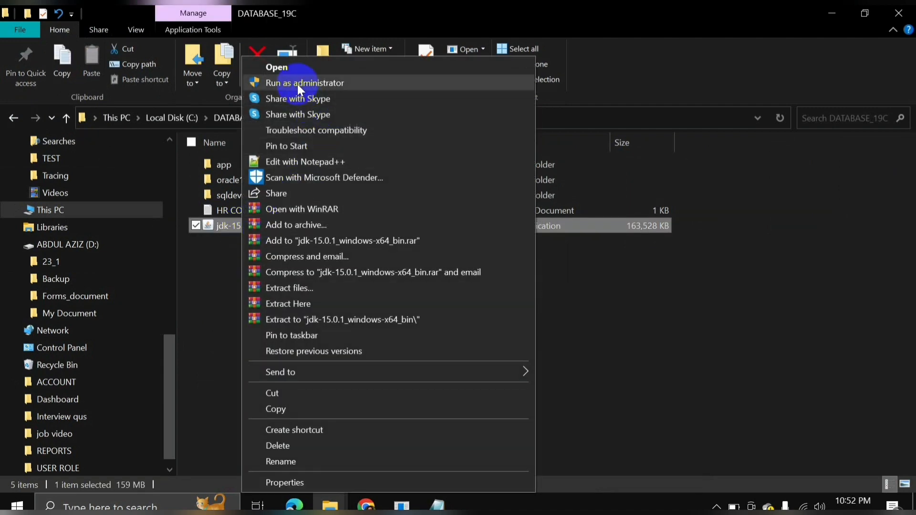
pyautogui.click(297, 82)
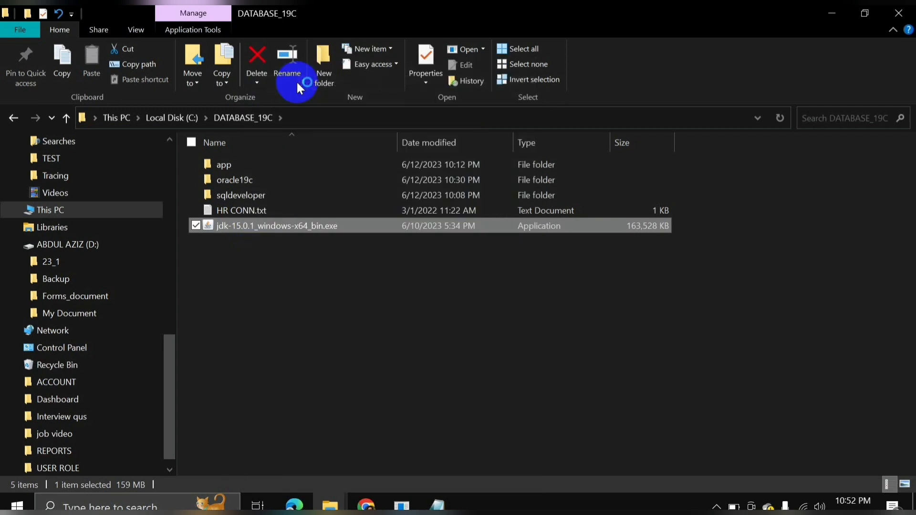
pyautogui.click(531, 377)
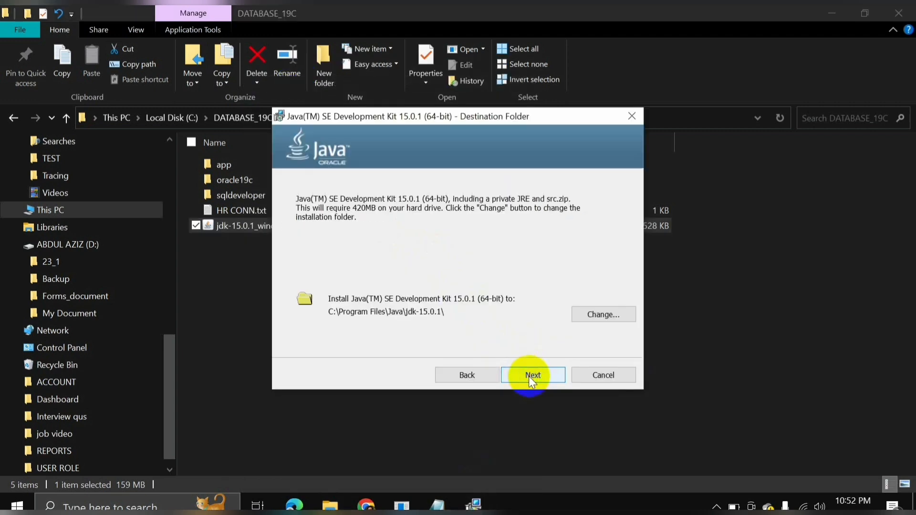
pyautogui.click(533, 375)
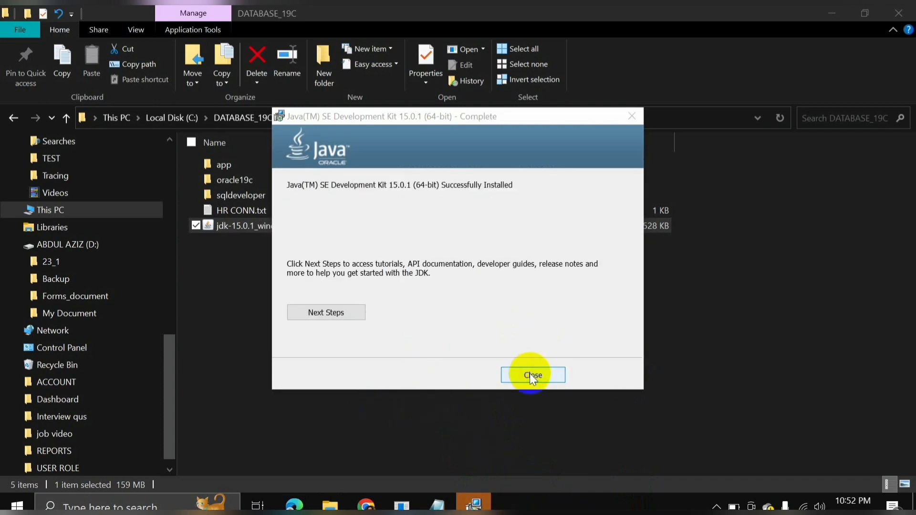
pyautogui.click(532, 376)
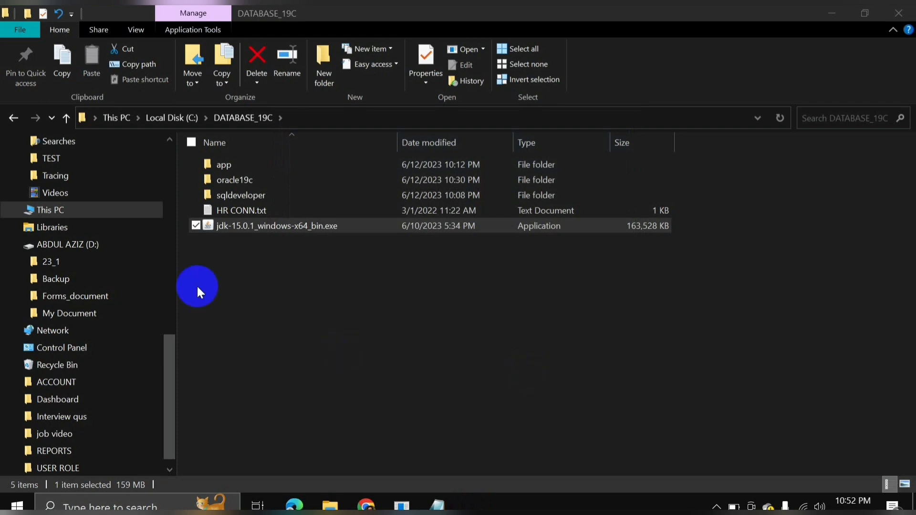
# Create a desktop shortcut to sqldeveloper.exe from the inner sqldeveloper folder.
pyautogui.doubleClick(237, 197)
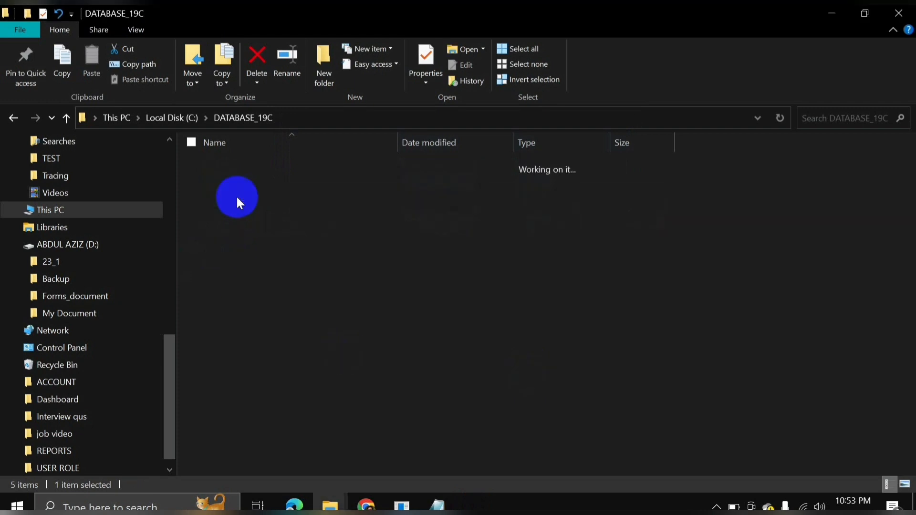
pyautogui.doubleClick(240, 167)
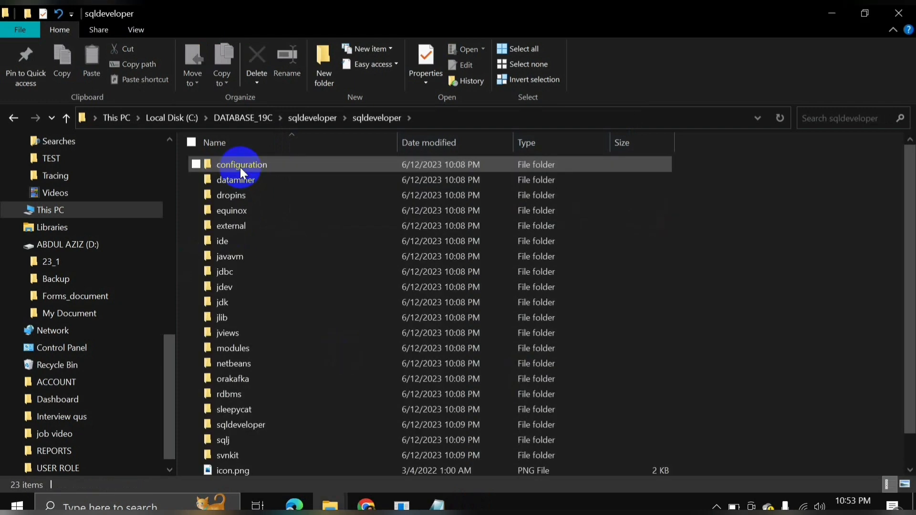
pyautogui.scroll(-1, 270, 321)
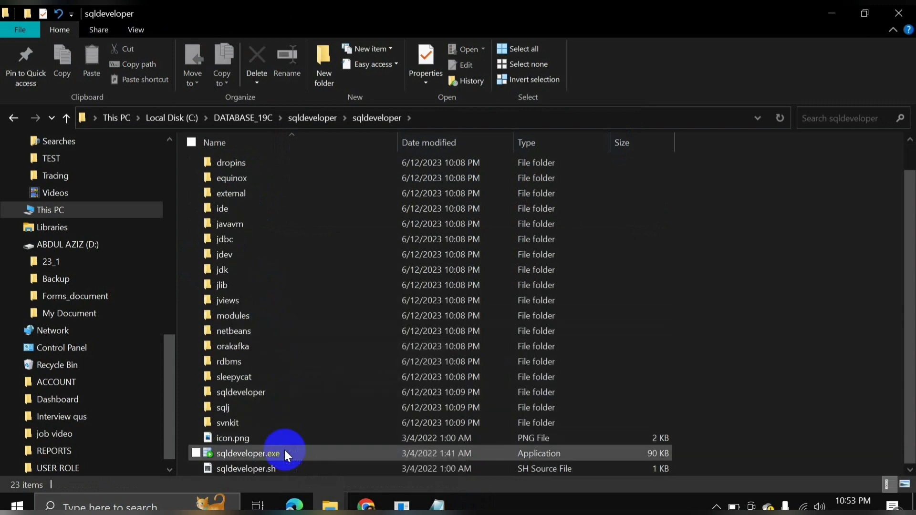
pyautogui.doubleClick(248, 455)
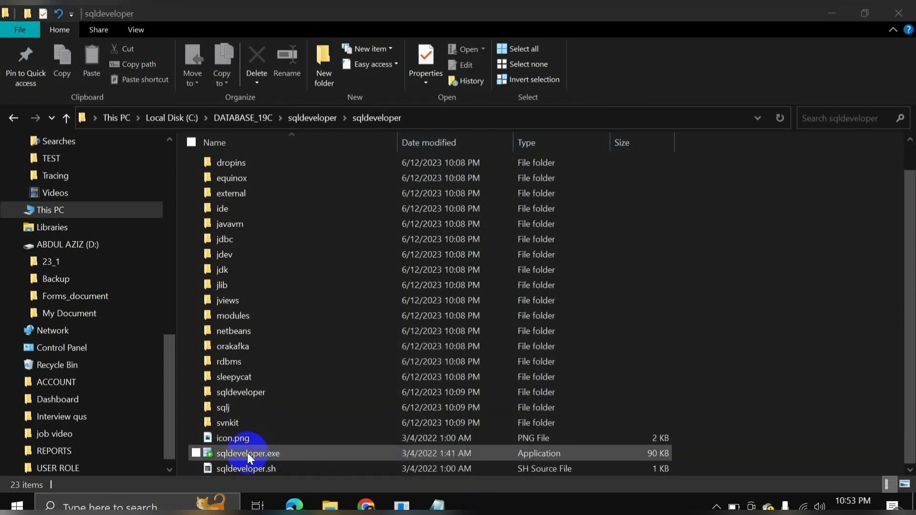
pyautogui.rightClick(247, 453)
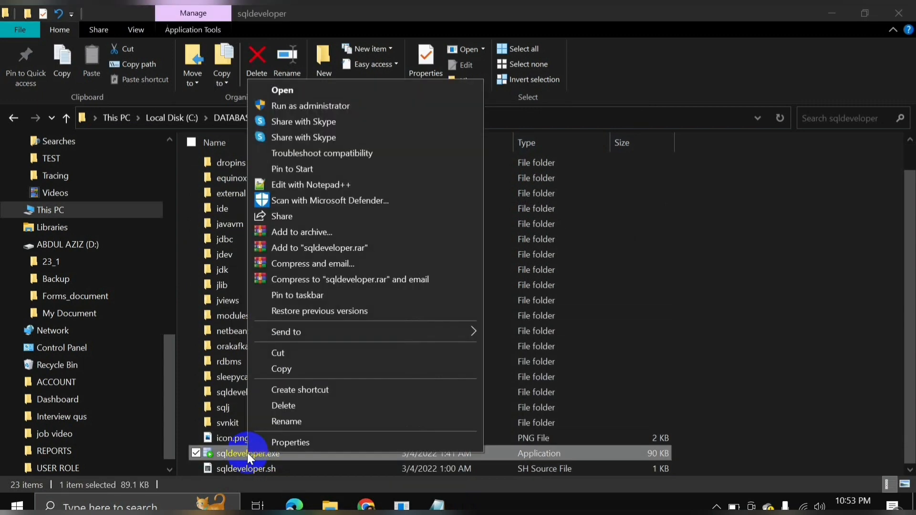
pyautogui.moveTo(281, 337)
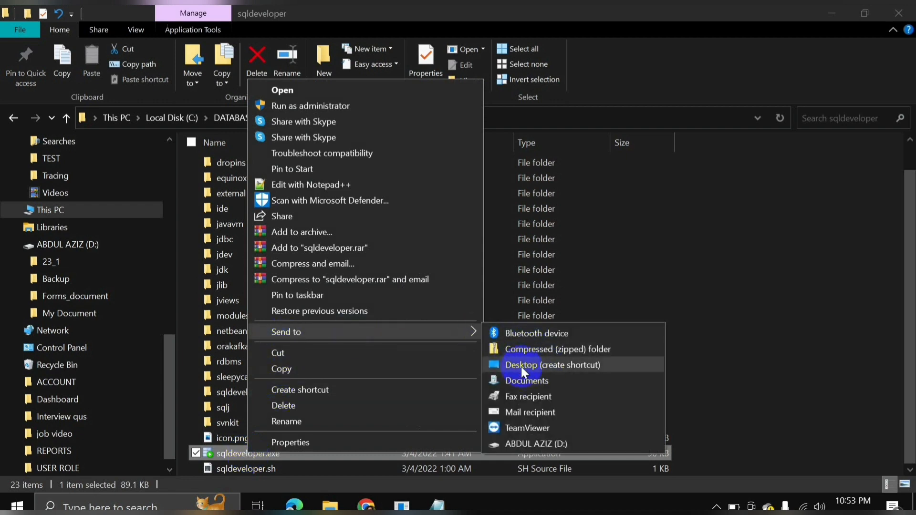
pyautogui.click(534, 367)
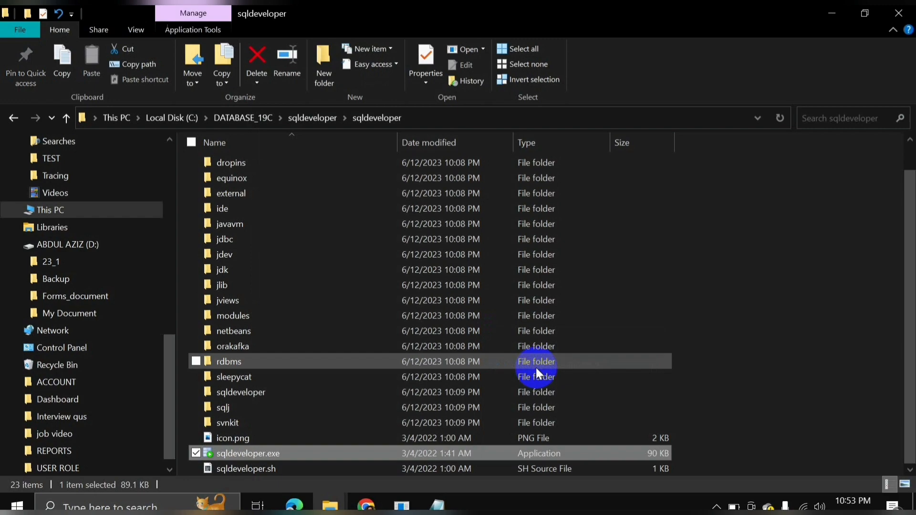
# Close the File Explorer and Chrome windows to reveal the desktop.
pyautogui.click(868, 16)
pyautogui.click(745, 80)
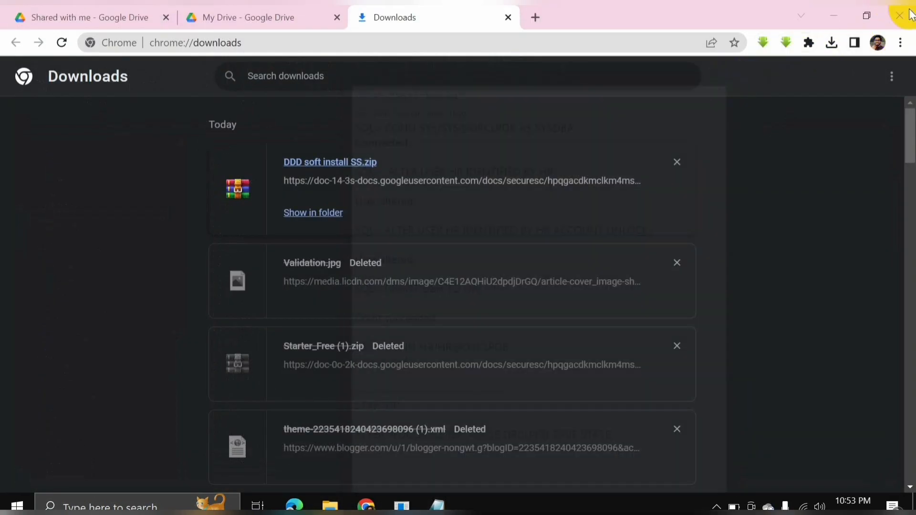
pyautogui.click(913, 10)
pyautogui.click(913, 10)
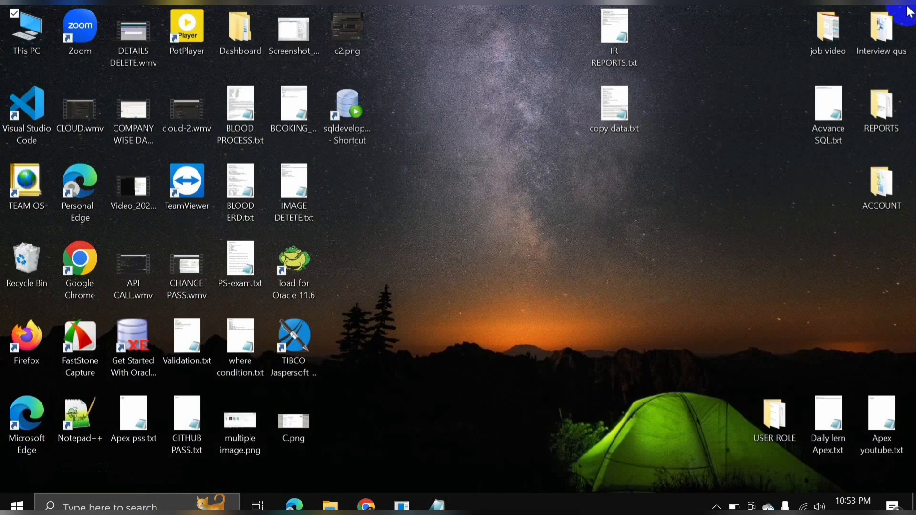
# Launch SQL Developer from its desktop shortcut and wait for the Welcome Page.
pyautogui.click(349, 110)
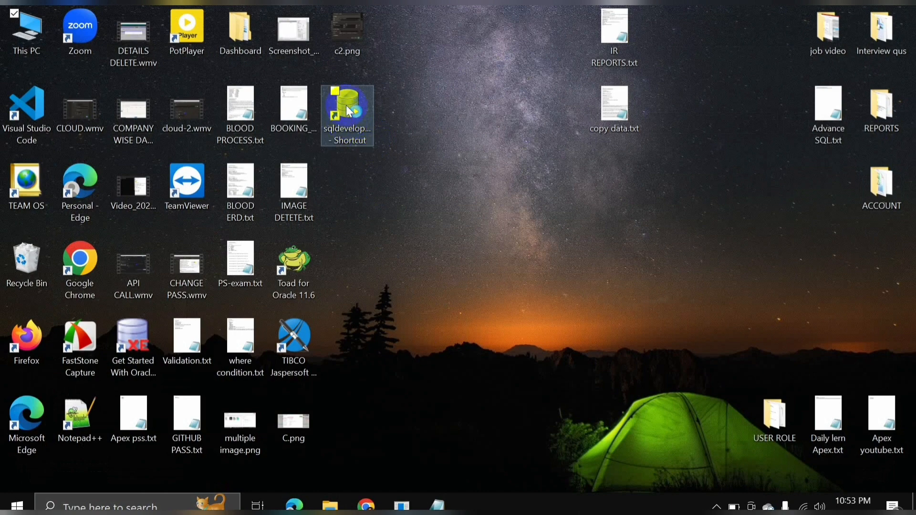
pyautogui.doubleClick(349, 110)
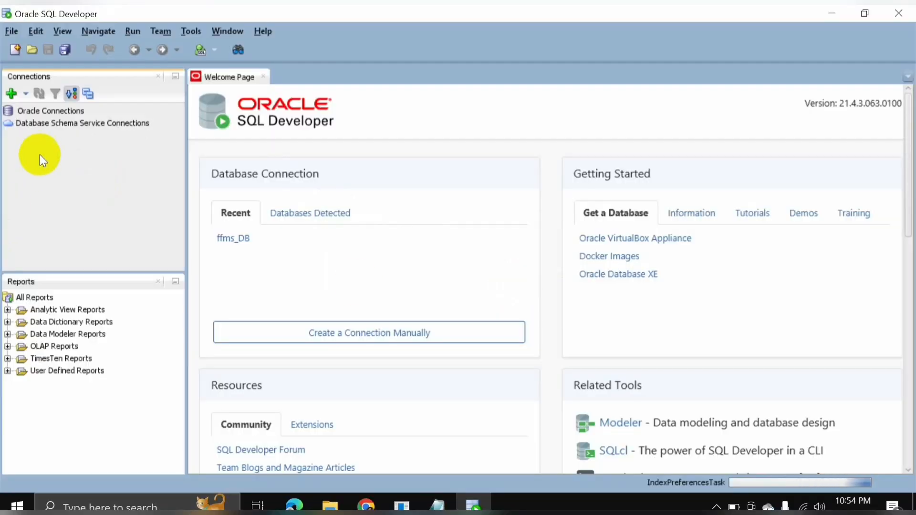
# Start a new connection named HR DATABASE with username HR, the account password, and Save Password ticked.
pyautogui.click(12, 94)
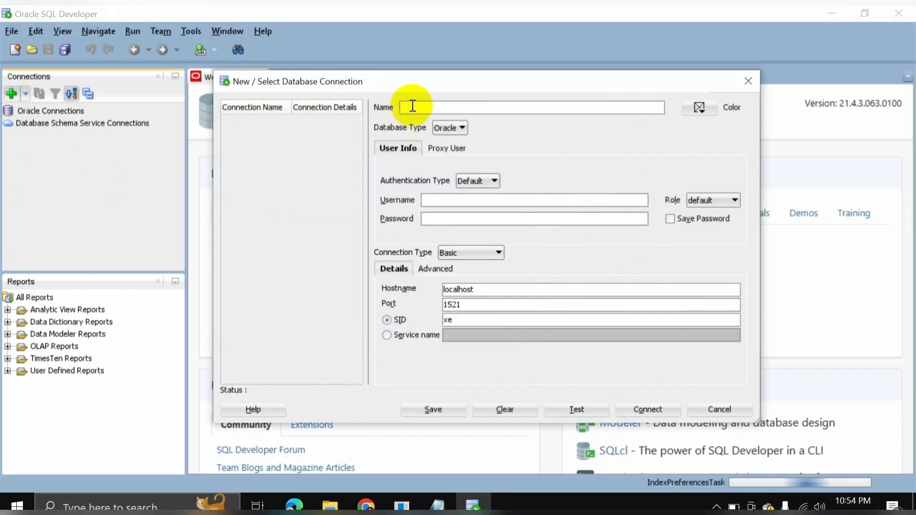
pyautogui.click(415, 106)
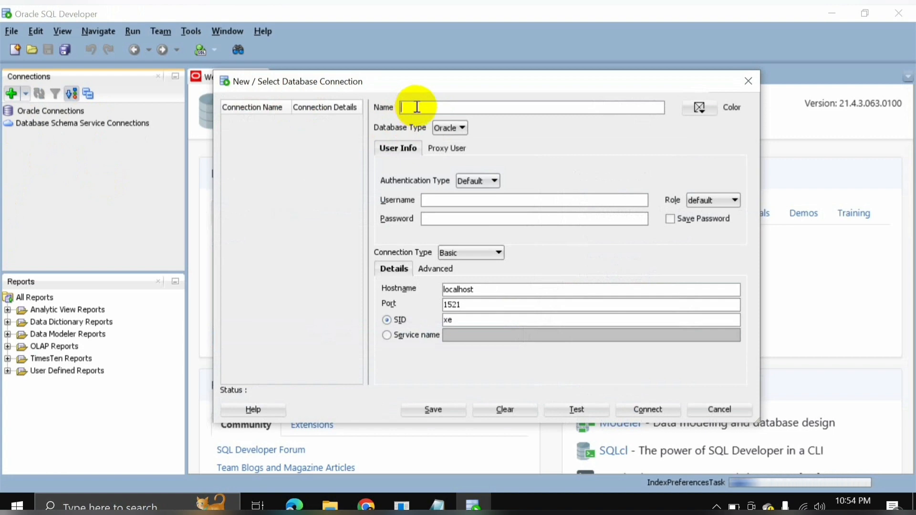
pyautogui.write('HR')
pyautogui.click(449, 201)
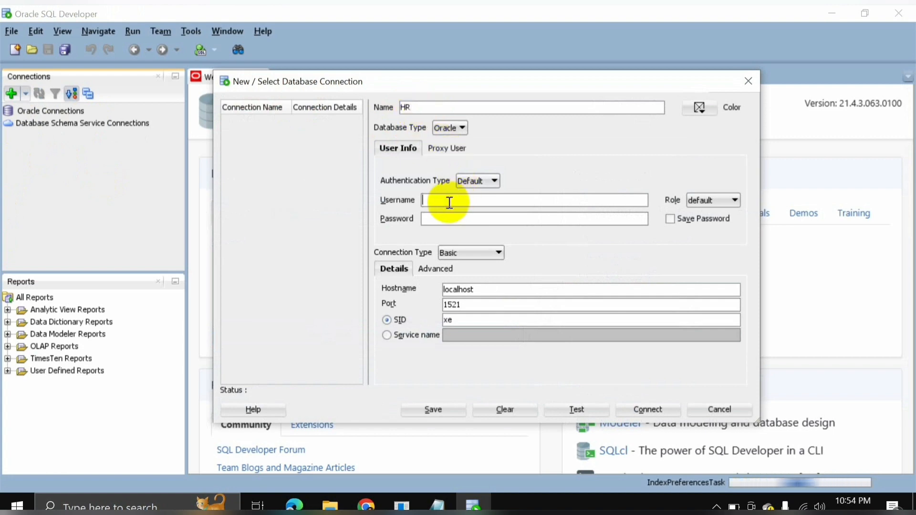
pyautogui.doubleClick(404, 108)
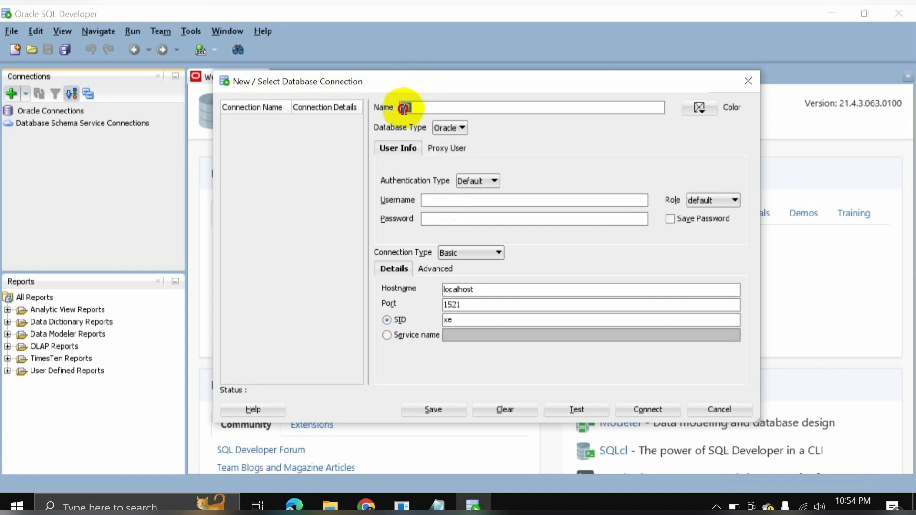
pyautogui.press('BackSpace')
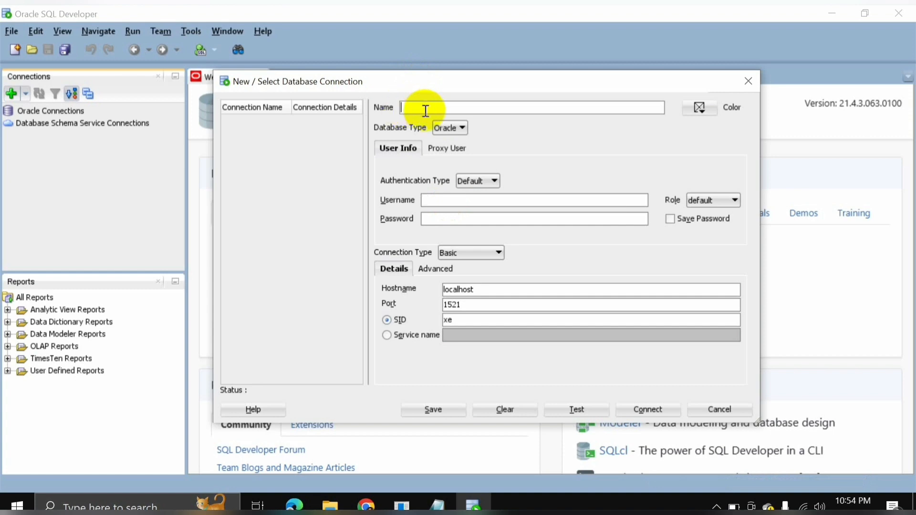
pyautogui.write('HR DATABASE')
pyautogui.click(442, 200)
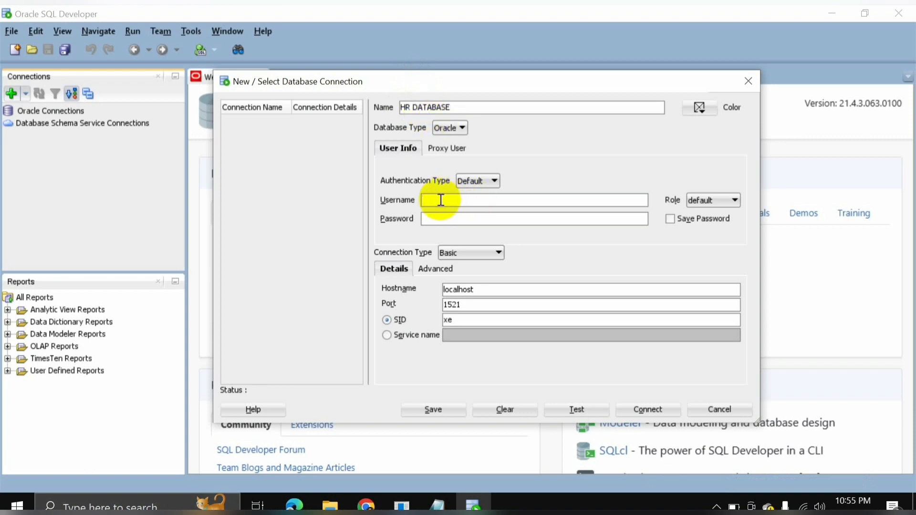
pyautogui.write('HR')
pyautogui.click(446, 215)
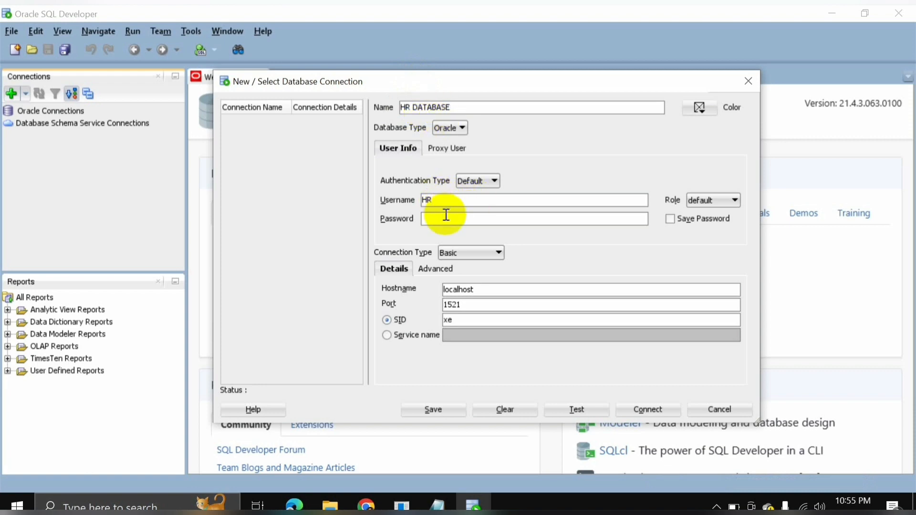
pyautogui.write('hr')
pyautogui.click(671, 219)
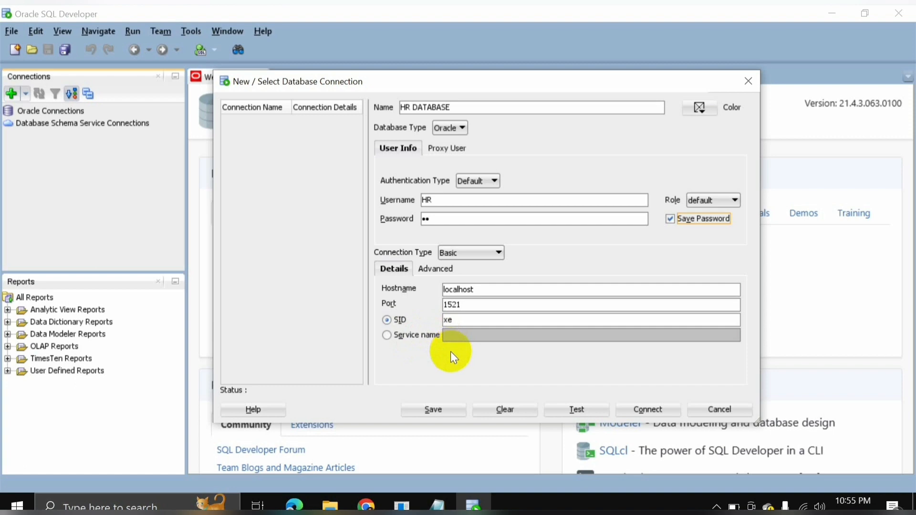
# Set the SID to RAFIQ, then test, save and connect the HR DATABASE connection.
pyautogui.click(401, 337)
pyautogui.click(459, 335)
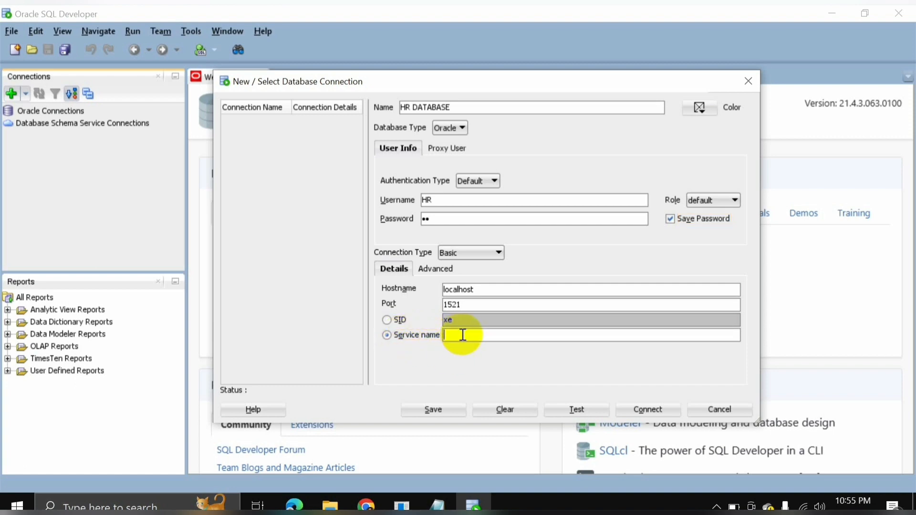
pyautogui.write('RAFIQ')
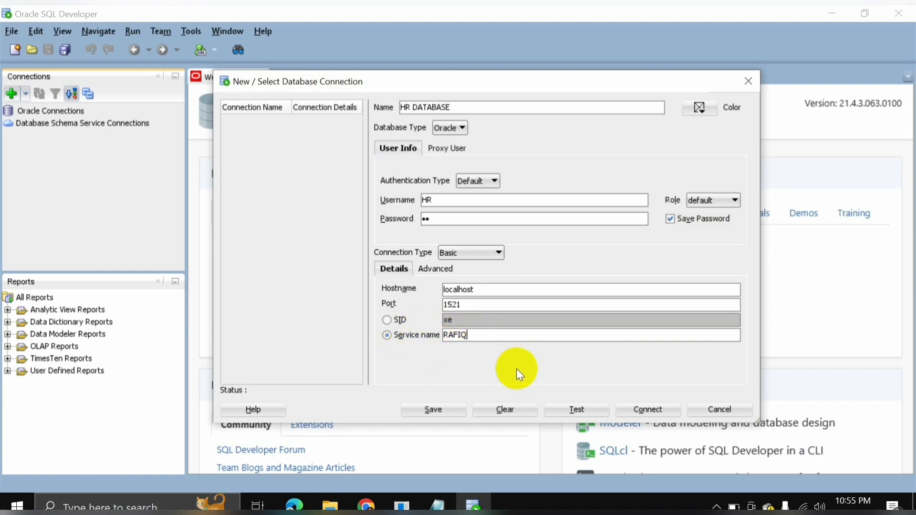
pyautogui.click(392, 320)
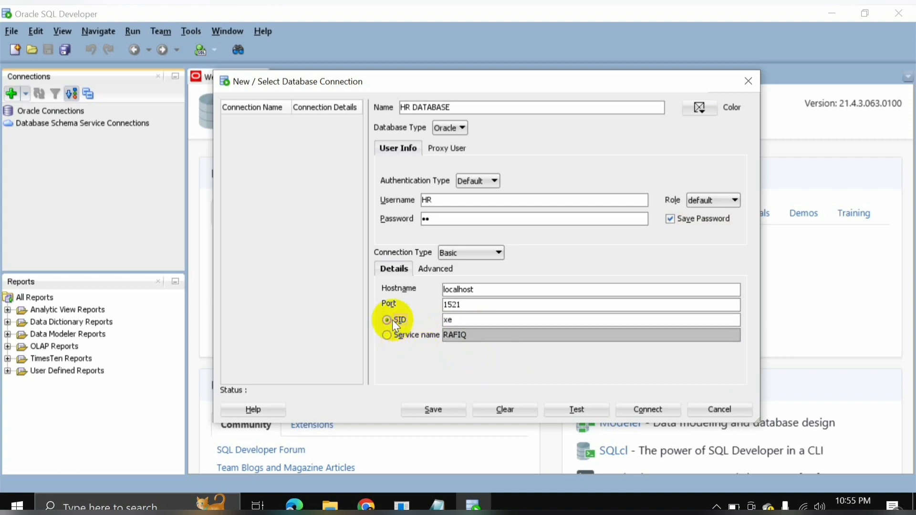
pyautogui.doubleClick(450, 320)
pyautogui.write('RAFIQ')
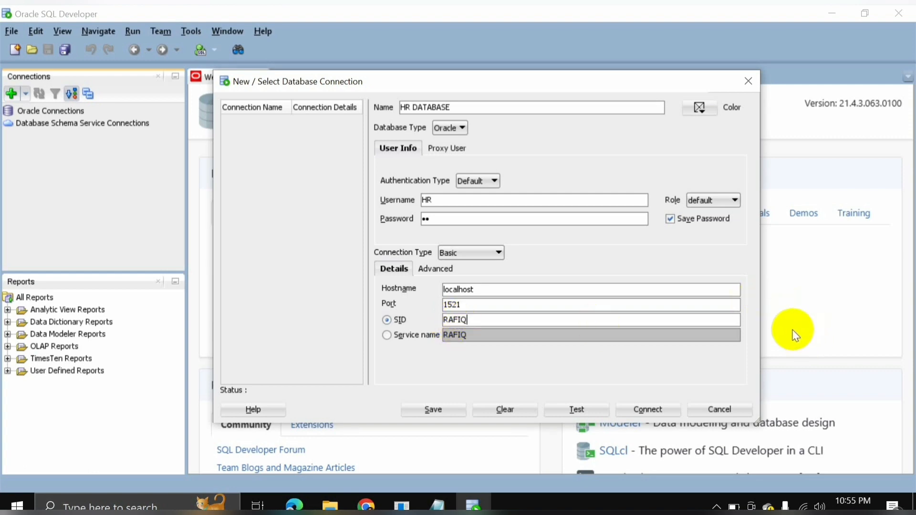
pyautogui.click(574, 410)
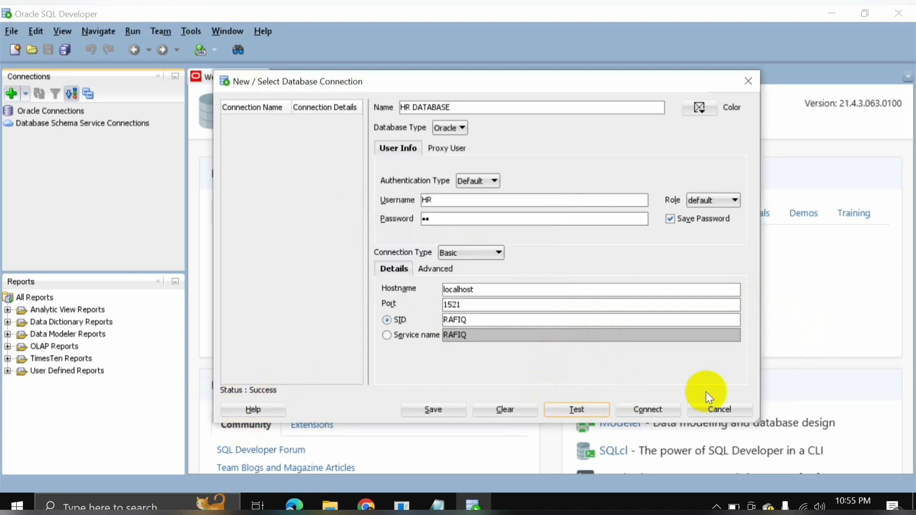
pyautogui.click(429, 409)
pyautogui.click(654, 407)
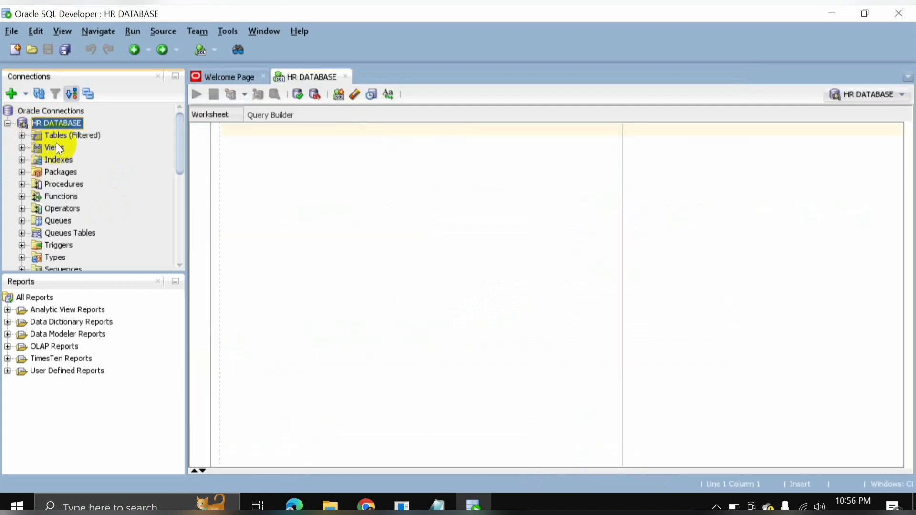
# Expand Tables and open COUNTRIES, DEPARTMENTS, then EMPLOYEES, reviewing its column definitions.
pyautogui.click(22, 136)
pyautogui.click(67, 148)
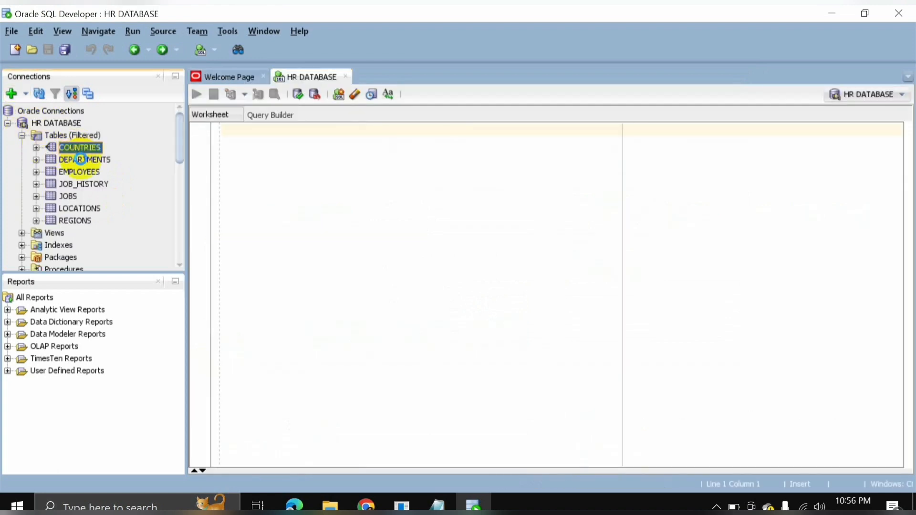
pyautogui.click(84, 161)
pyautogui.click(82, 172)
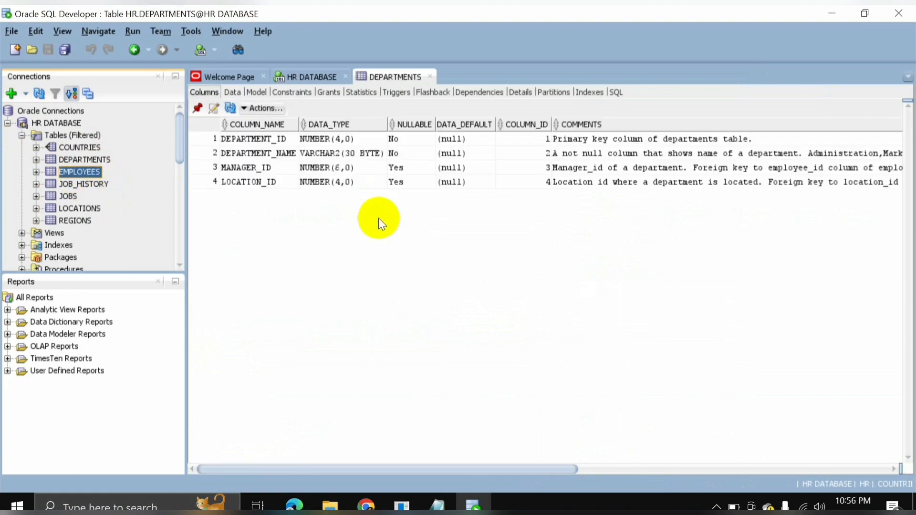
pyautogui.click(281, 180)
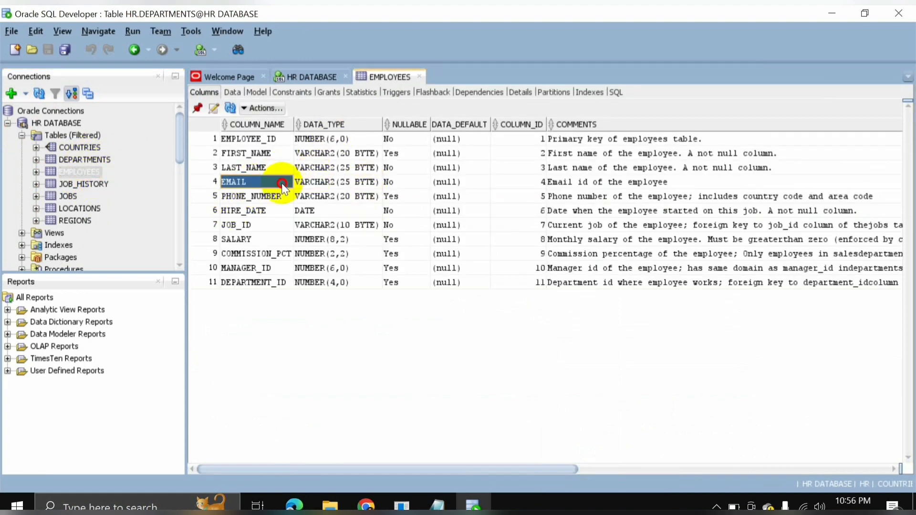
pyautogui.click(334, 196)
pyautogui.click(402, 196)
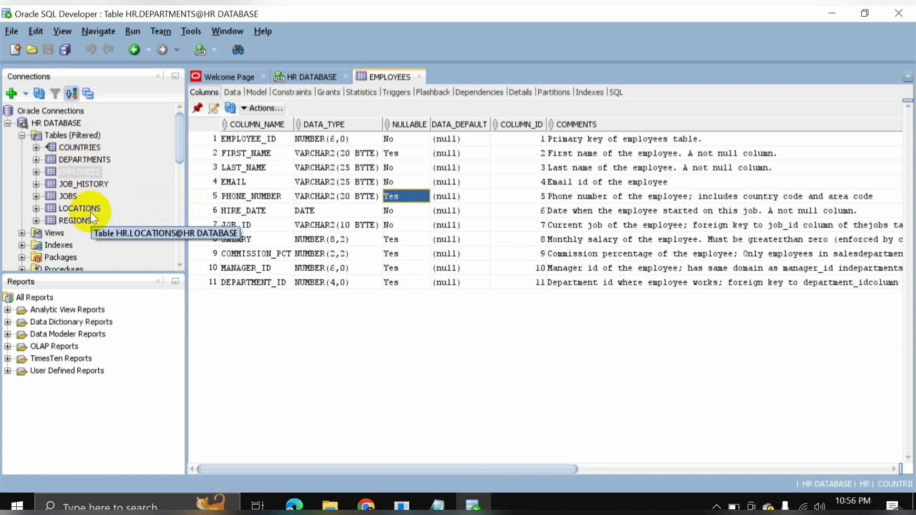
# Show the EMPLOYEES Data tab and scroll through the employee rows.
pyautogui.click(234, 92)
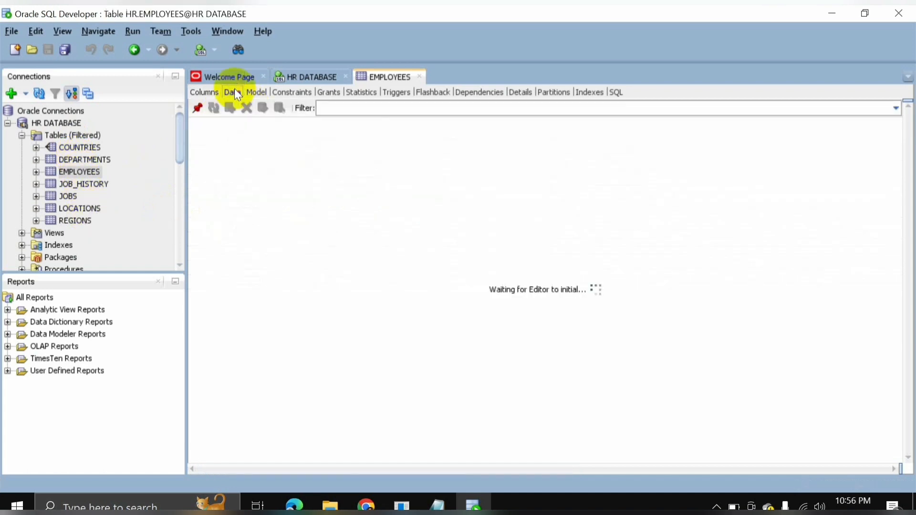
pyautogui.click(506, 199)
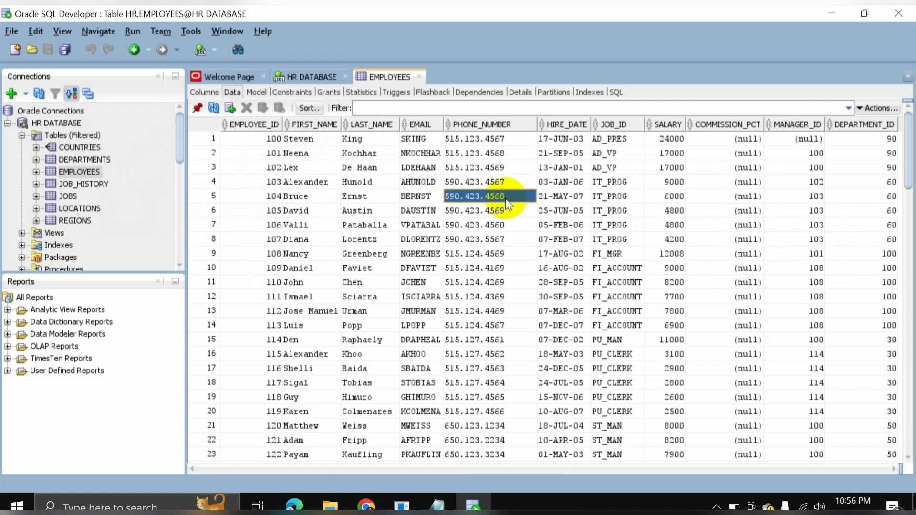
pyautogui.scroll(-10, 511, 233)
pyautogui.scroll(-6, 513, 293)
pyautogui.scroll(4, 508, 299)
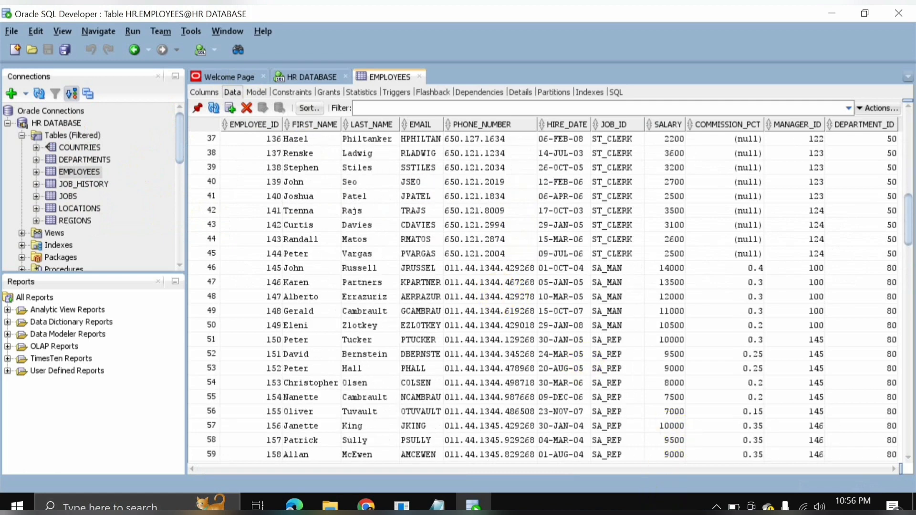
pyautogui.scroll(-16, 382, 472)
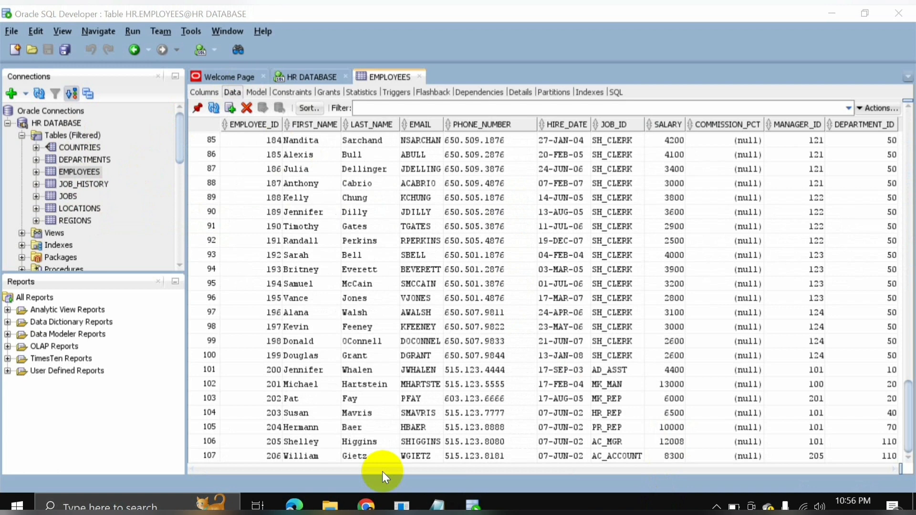